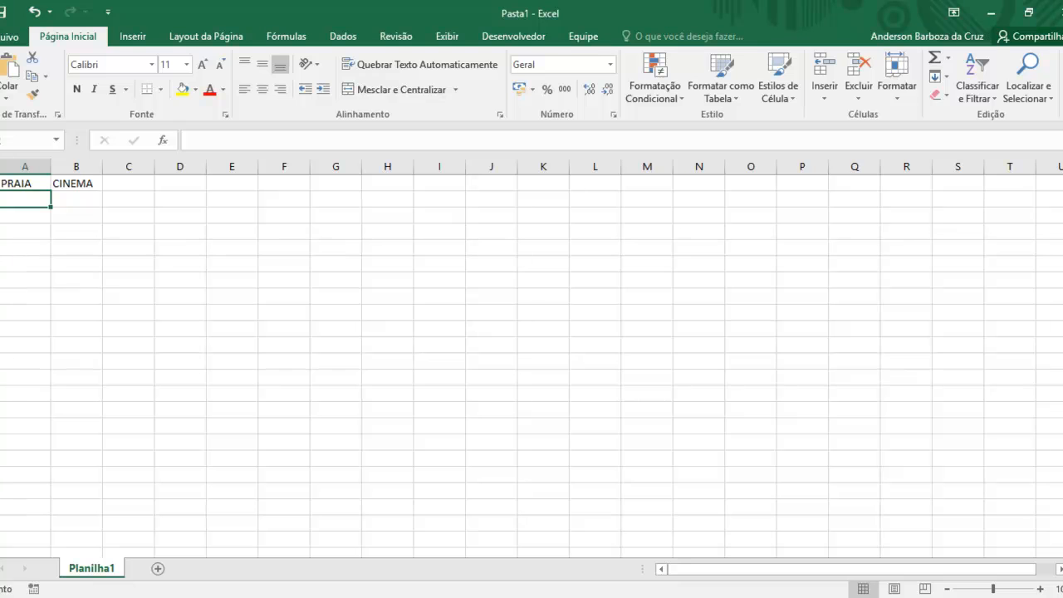
Enter the label VERDADEIRO in cell F1.
key("Right")
key("Right")
key("Right")
key("Right")
key("Right")
key("Up")
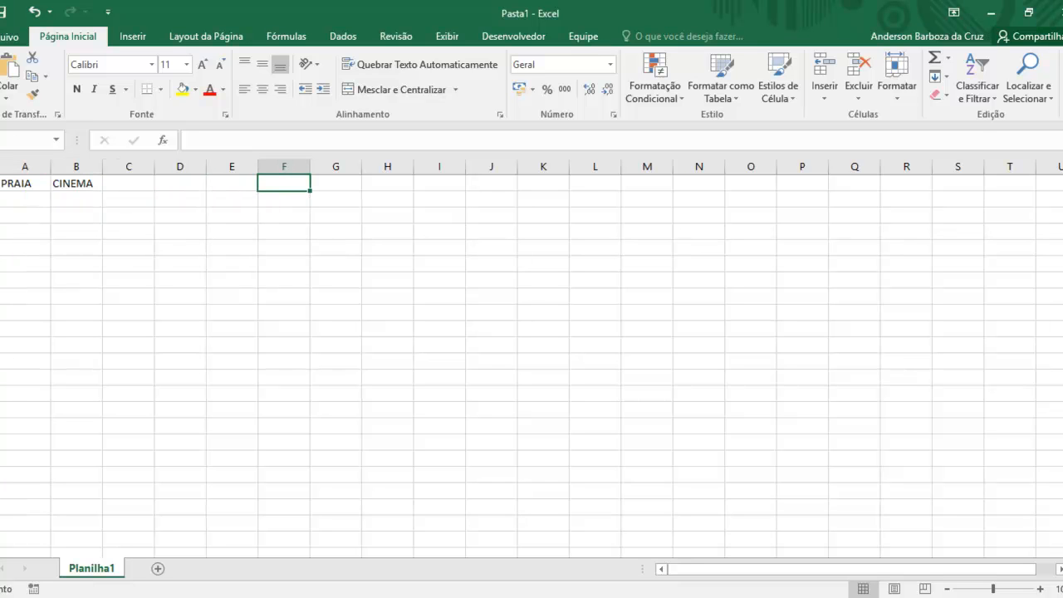
type("VERDADE")
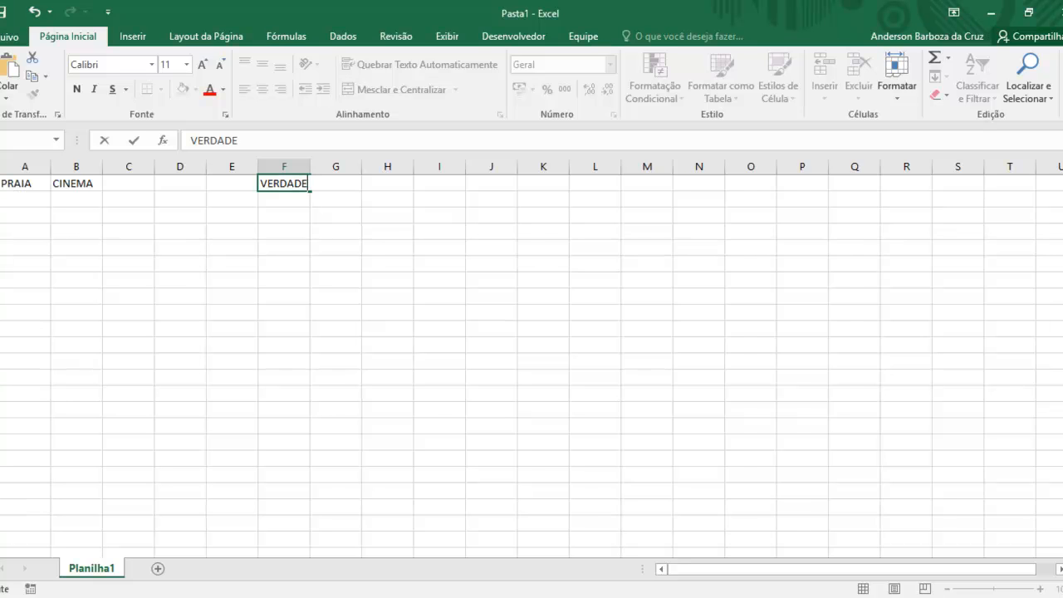
type("IRO")
key("Right")
Enter the label FALSO in cell G1, beside VERDADEIRO.
type("fALS")
key("BackSpace")
key("BackSpace")
key("BackSpace")
key("BackSpace")
type("FALSO")
key("Right")
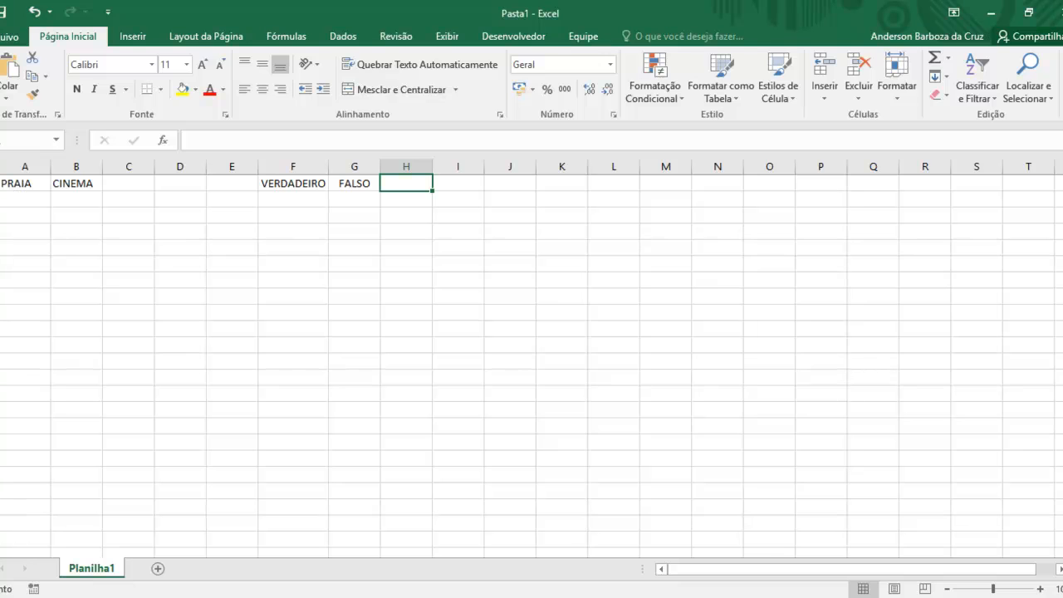
Enter the power formula =2^2 in cell H1, beside FALSO.
type("=")
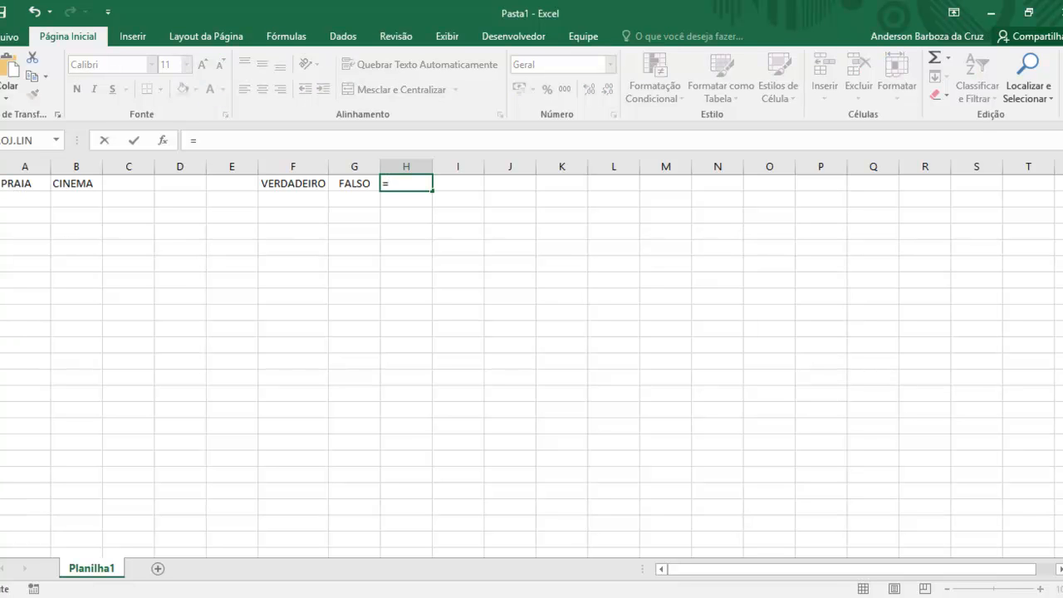
type("2")
type("^2")
key("BackSpace")
type("2")
key("Return")
key("Right")
key("Right")
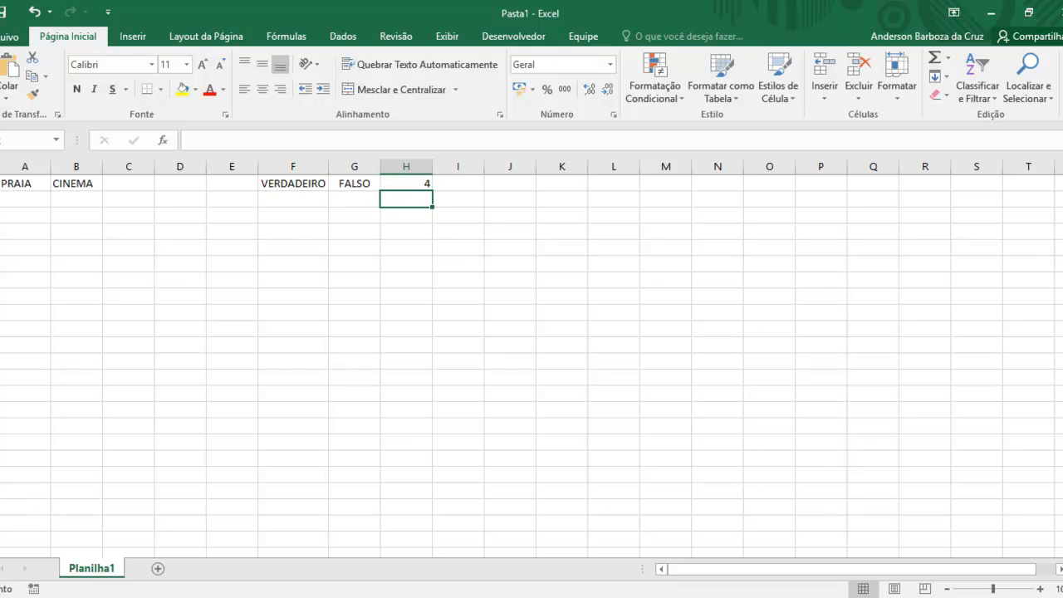
Enter the power formula =2^3 in cell H2, below the first formula.
key("Up")
key("Down")
type("=2")
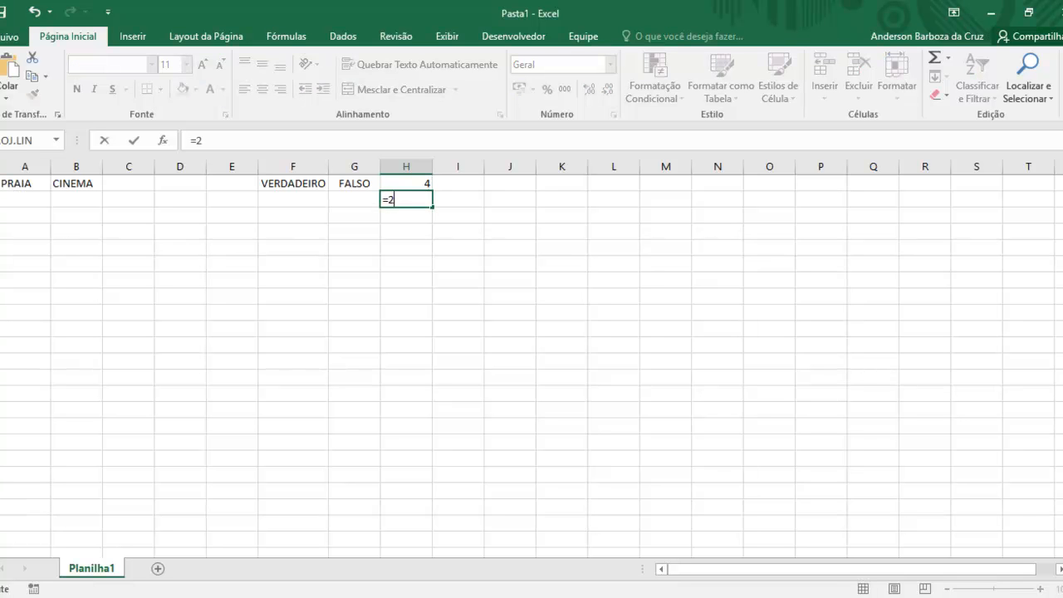
type("^3")
key("Return")
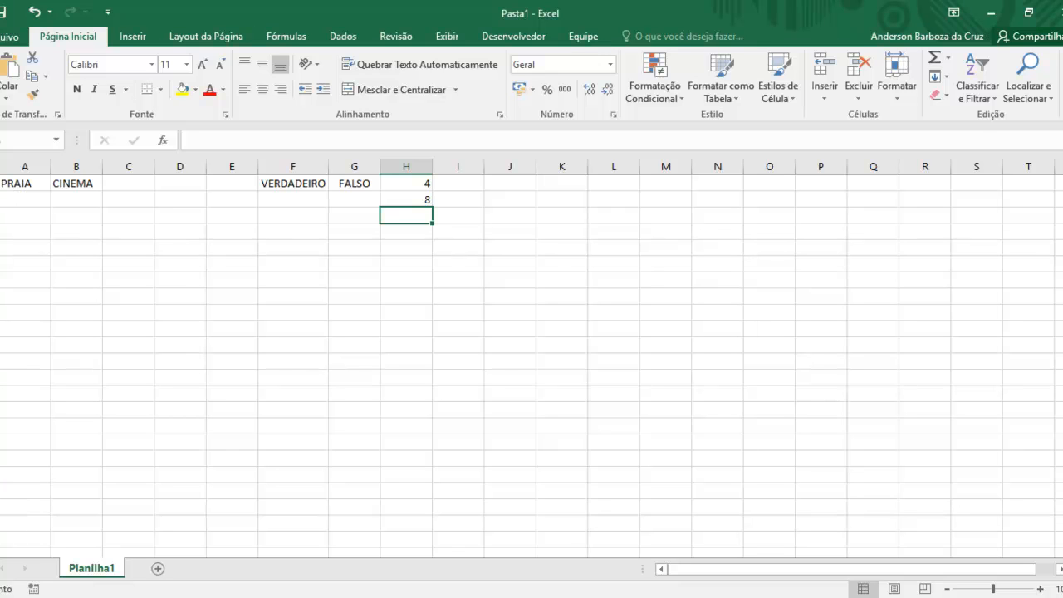
Add the heading ESCOLA in cell C1, beside CINEMA.
left_click(131, 177)
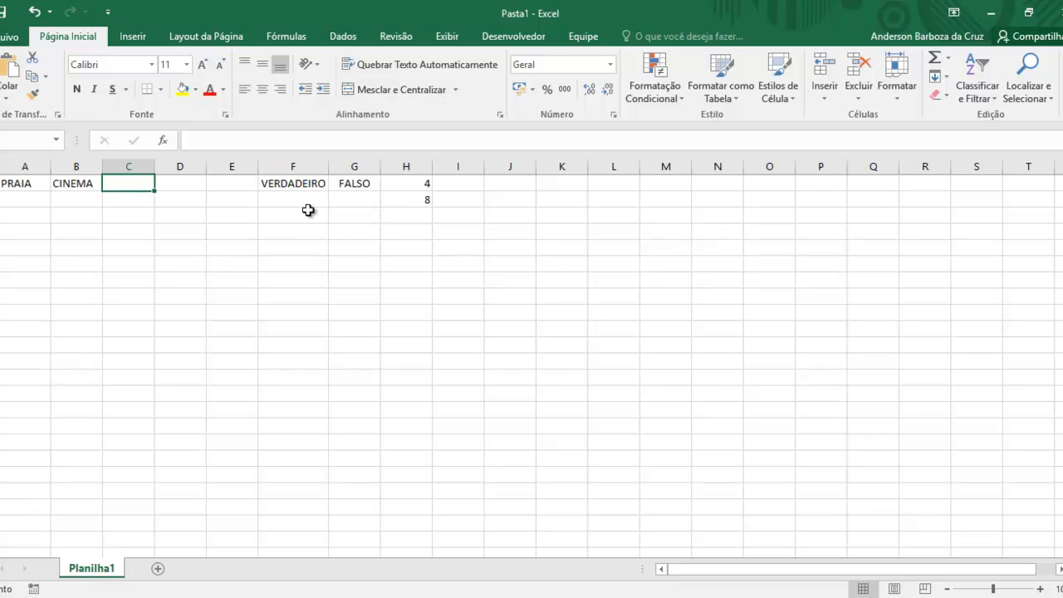
type("as")
key("BackSpace")
key("BackSpace")
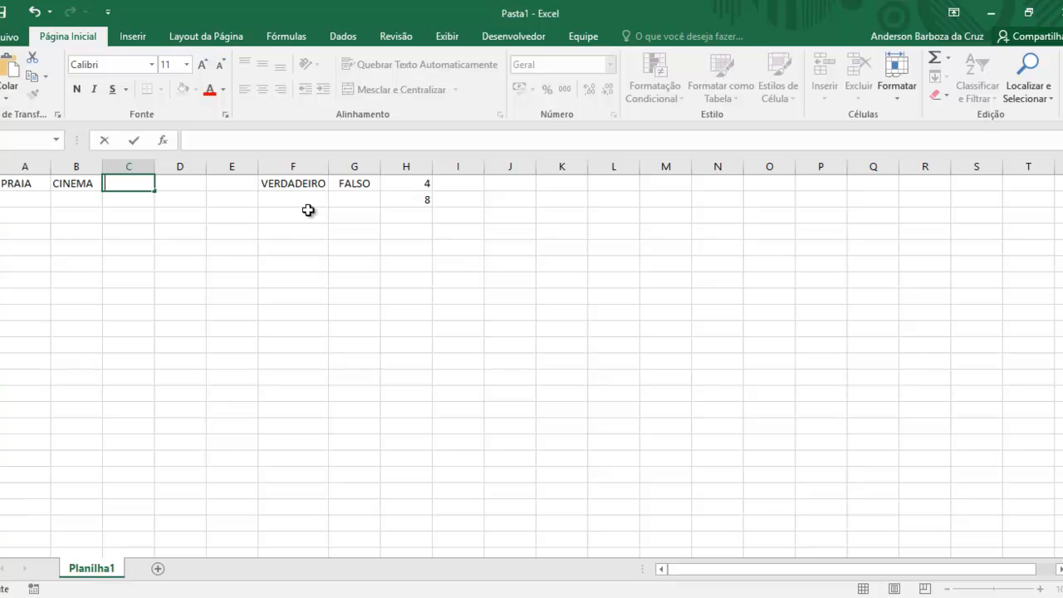
key("Tab")
key("Left")
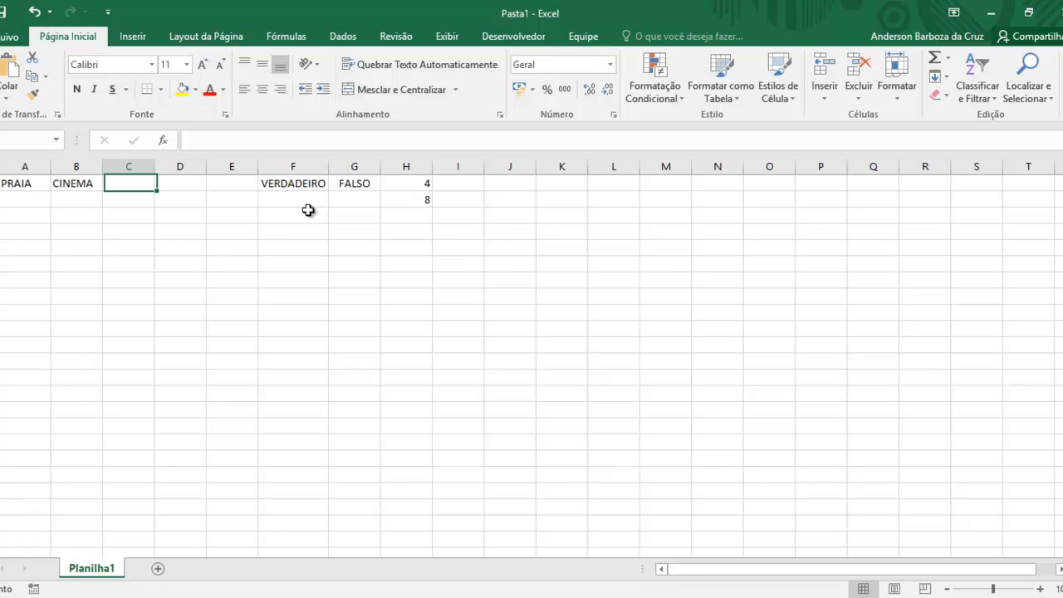
type("ESCOLA")
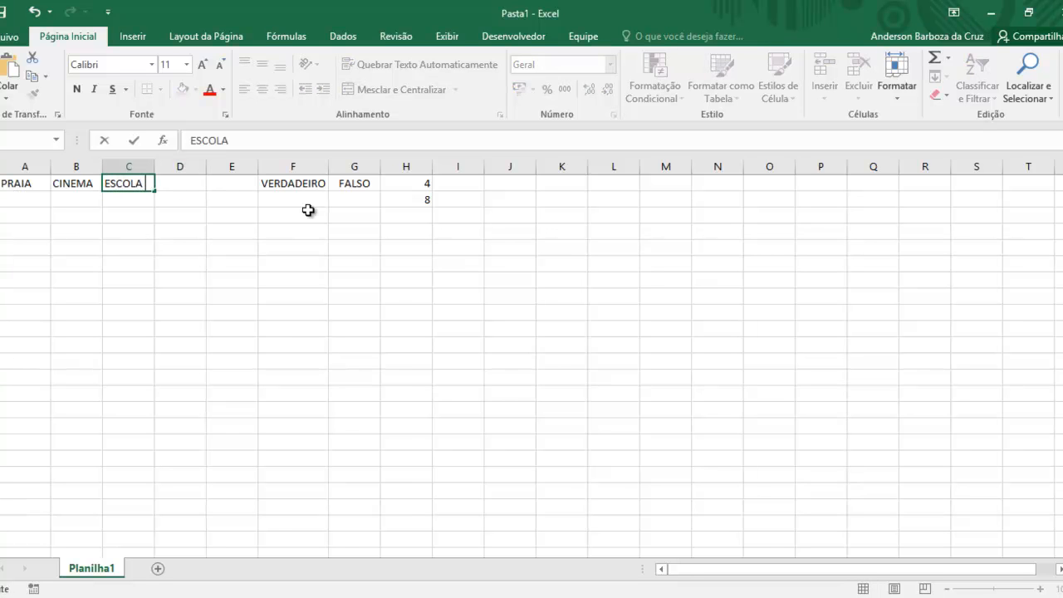
key("Tab")
Add the heading IGREJA in cell D1, beside ESCOLA.
type("iGRE")
key("BackSpace")
key("BackSpace")
key("BackSpace")
key("BackSpace")
type("IGREJA")
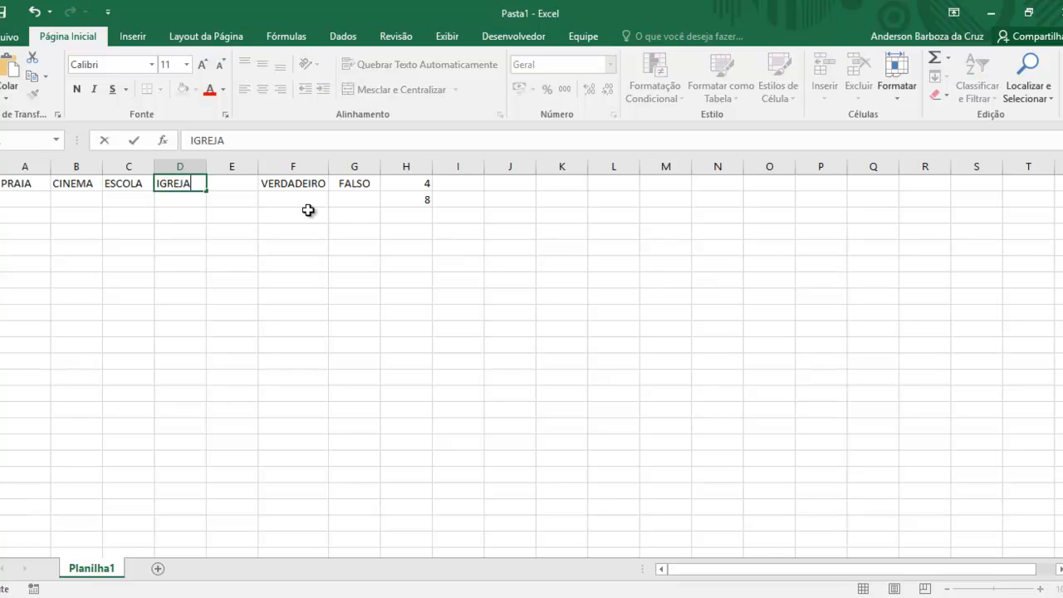
key("Tab")
Enter the power formula =2^4 in cell H3, below the other two formulas.
key("Tab")
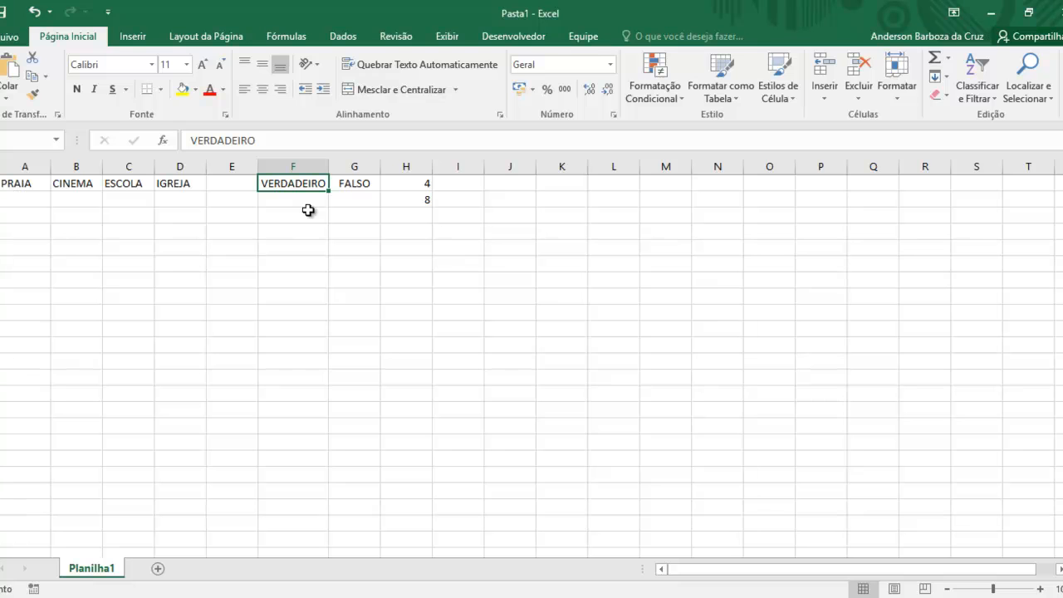
key("Tab")
key("Tab")
key("Down")
key("Down")
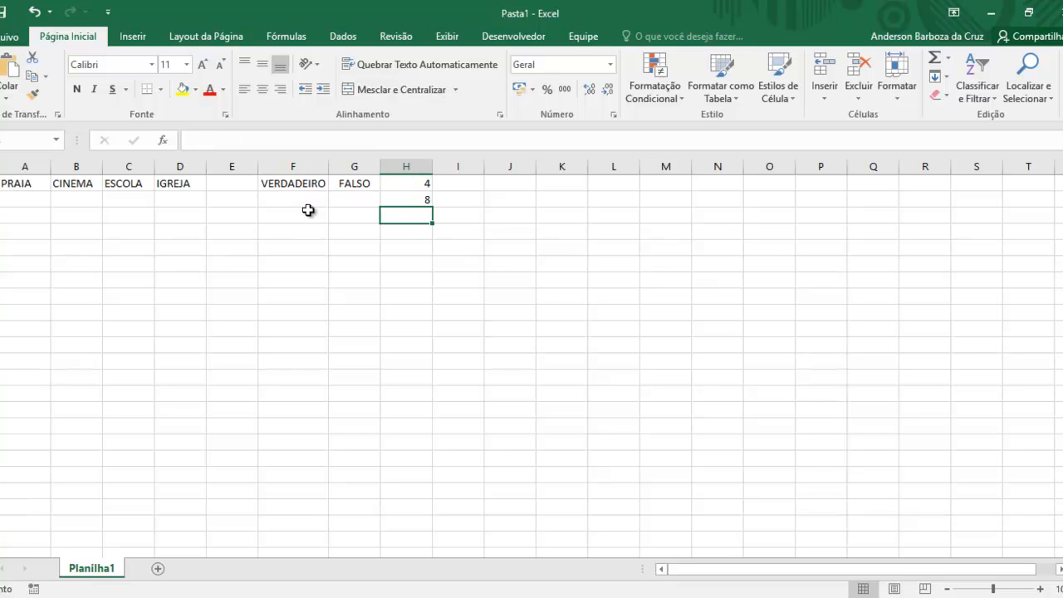
type("=")
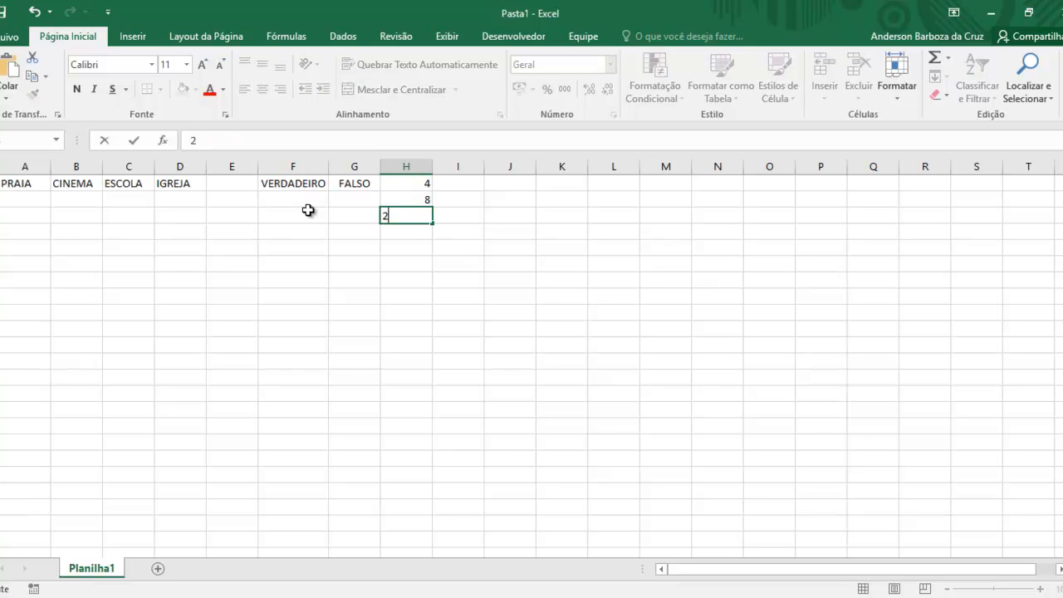
type("2")
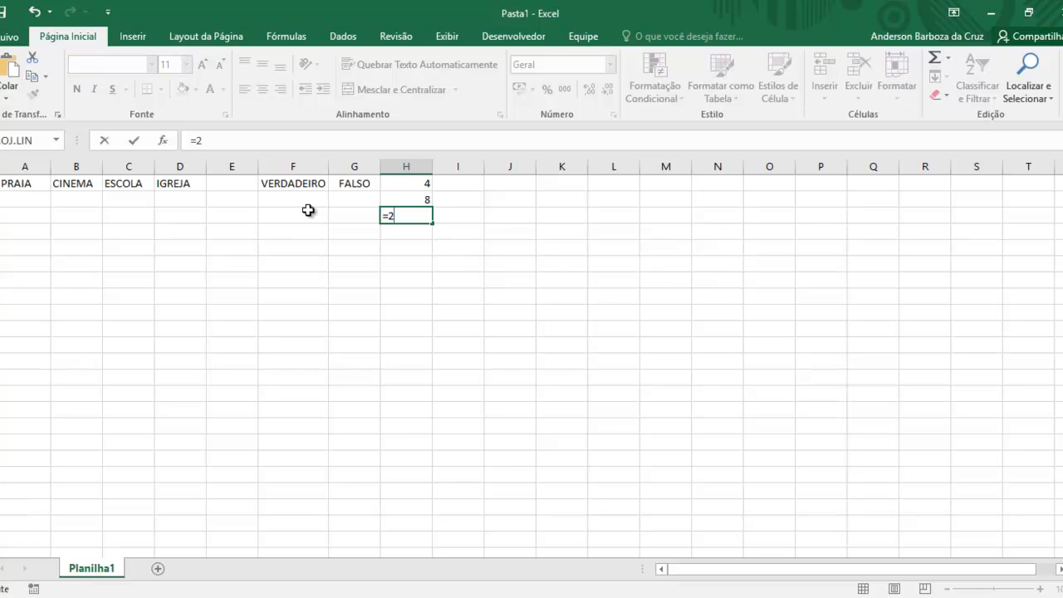
type(")")
key("BackSpace")
type("^4")
key("Return")
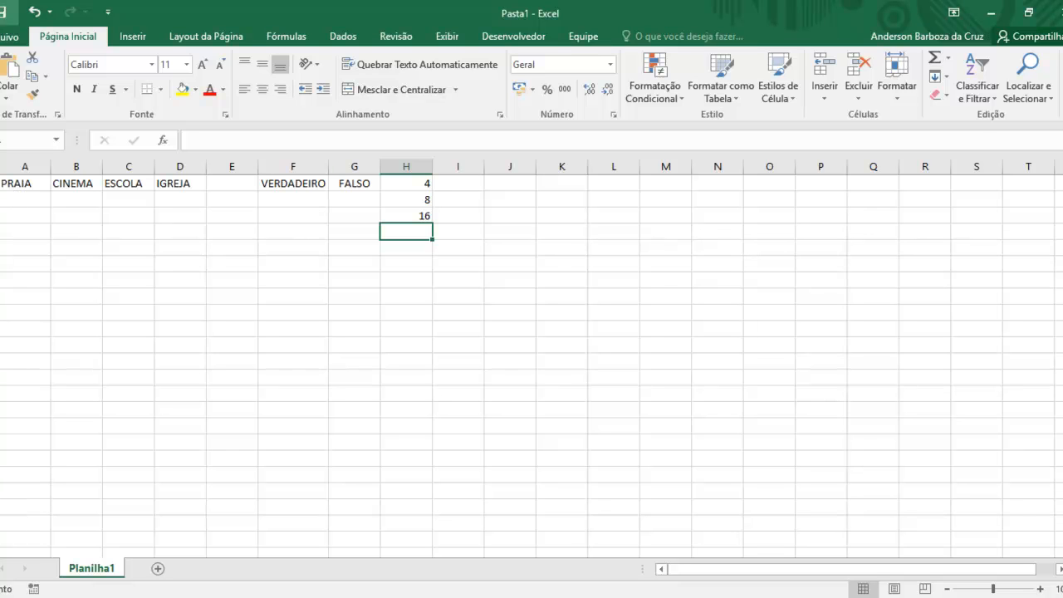
Insert an empty column A before the PRAIA column.
left_click_drag(33, 201, 60, 437)
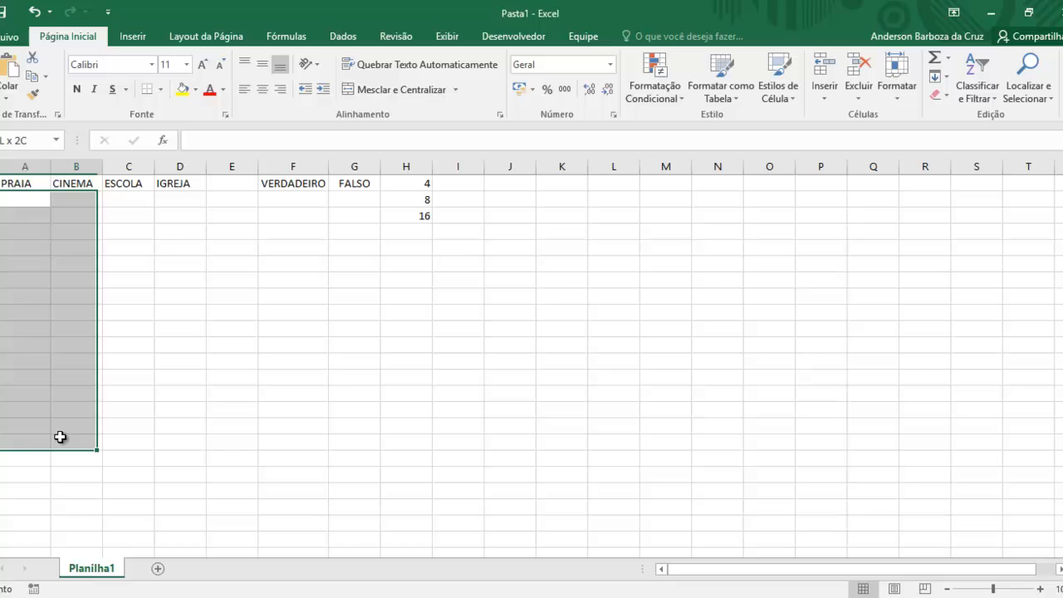
left_click(420, 219)
left_click(25, 166)
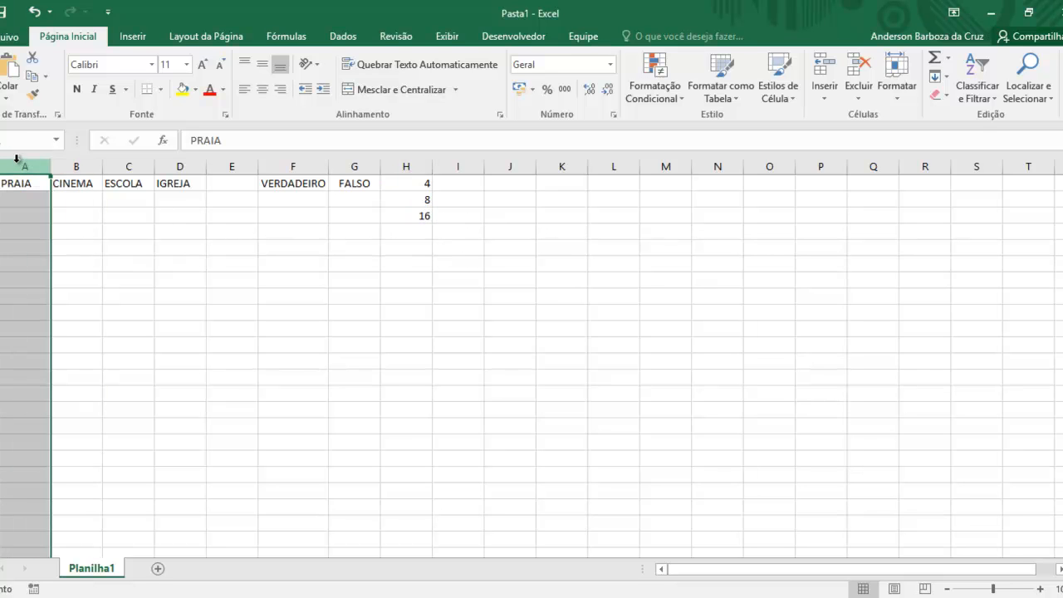
key("ctrl+plus")
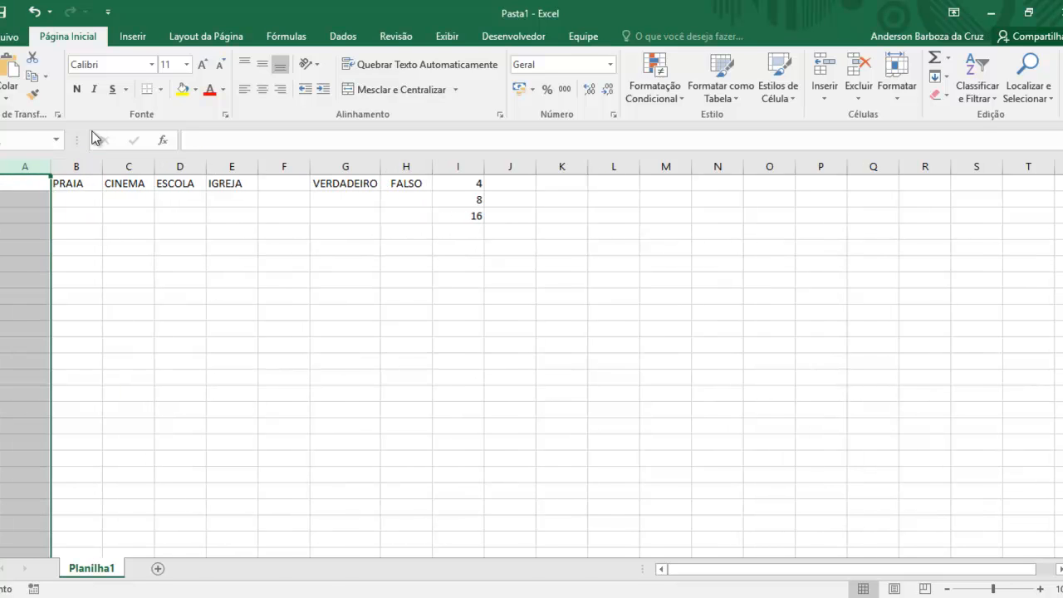
Number cells A2:A17 from 1 to 16 by entering 1 and 2 and extending the series downward.
left_click(64, 232)
left_click(42, 201)
key("ctrl+Right")
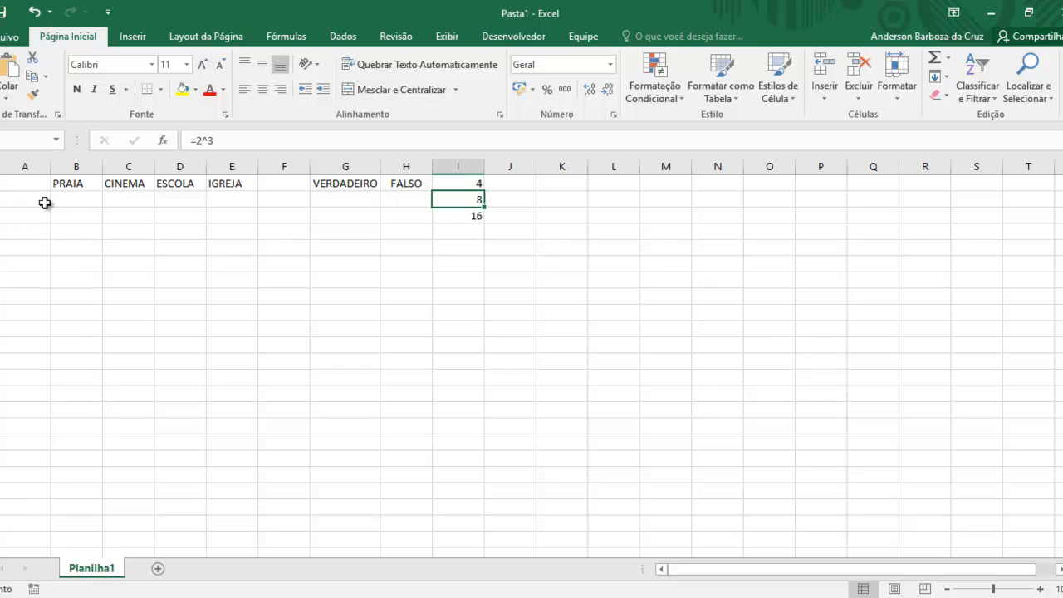
key("Left")
key("Left")
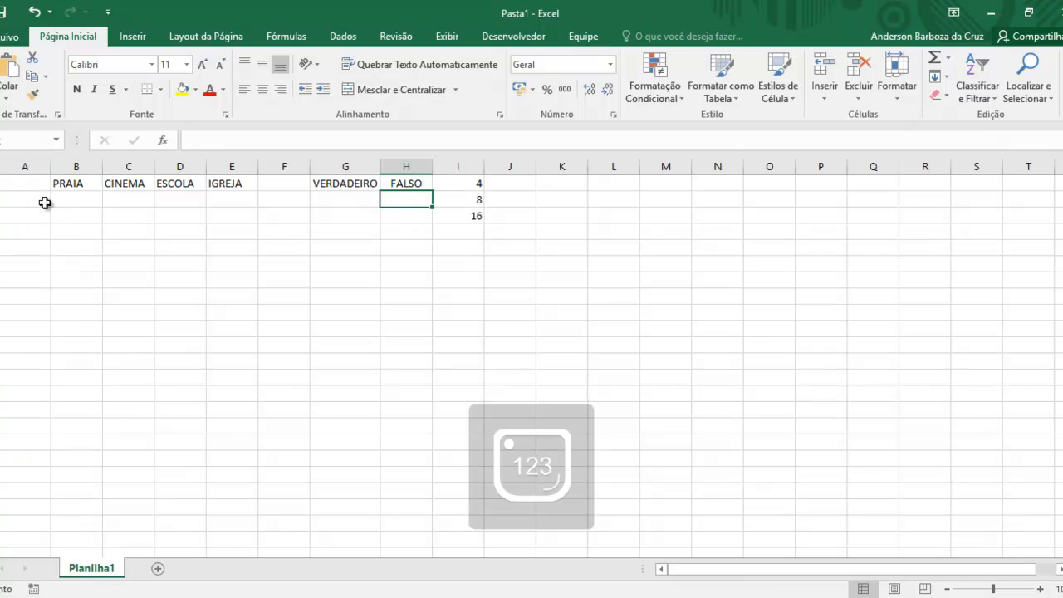
key("ctrl+Left")
type("1")
key("Return")
type("2")
key("Return")
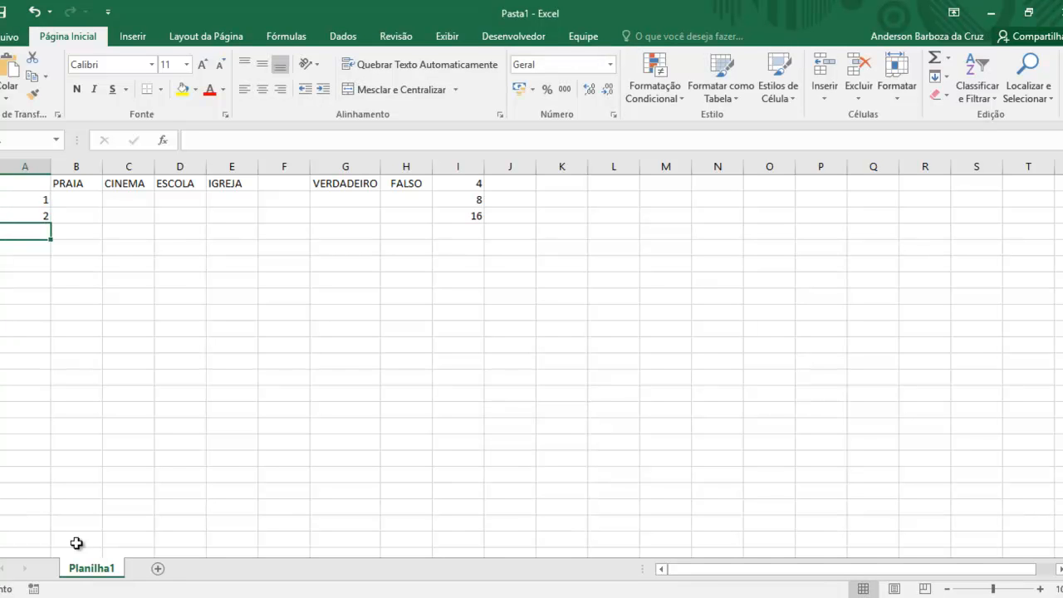
left_click_drag(31, 204, 16, 452)
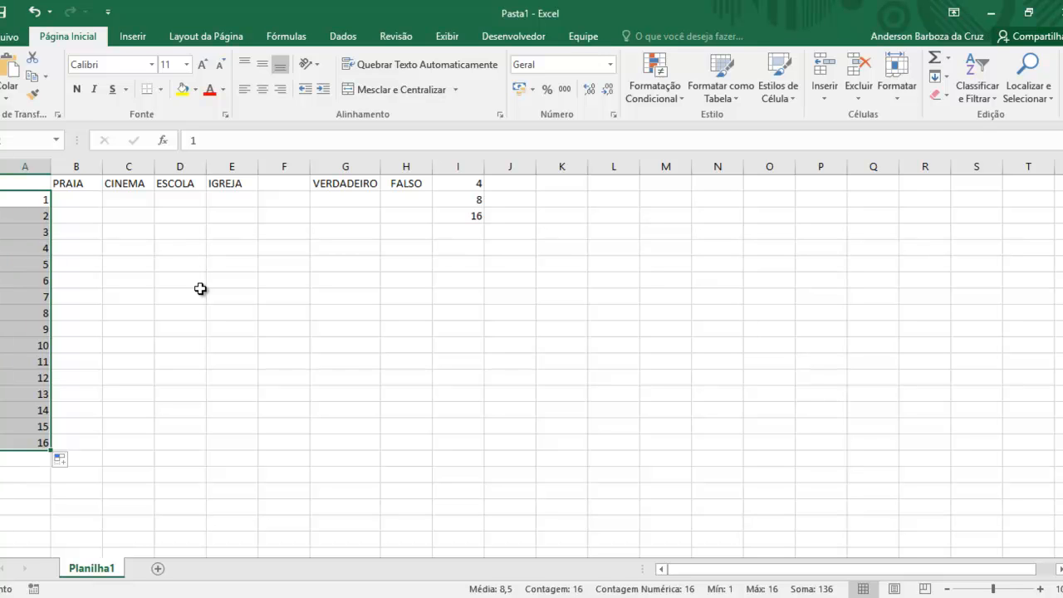
Examine the numbering in column A, highlighting the first two entries and the whole 1-to-16 range.
left_click(344, 230)
left_click(70, 206)
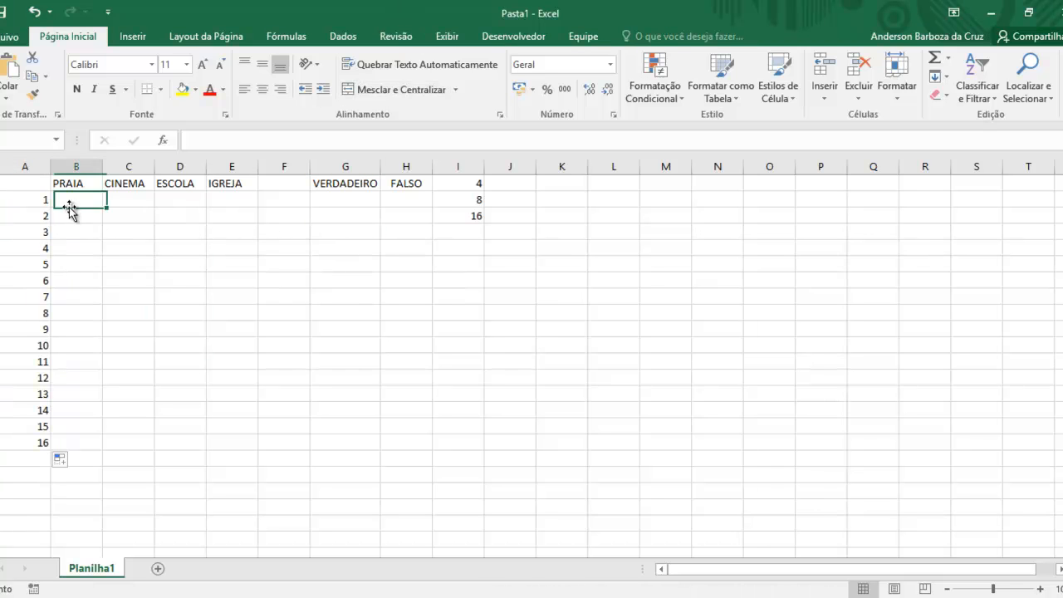
left_click(28, 200)
left_click(108, 214)
left_click_drag(38, 199, 38, 216)
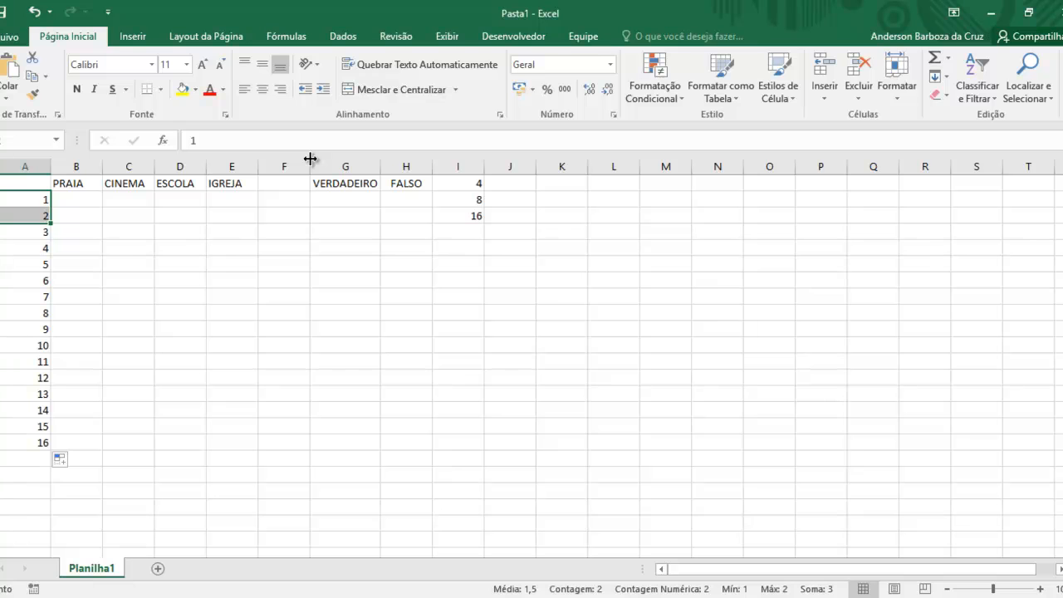
left_click(59, 206)
left_click(34, 199)
left_click(25, 218)
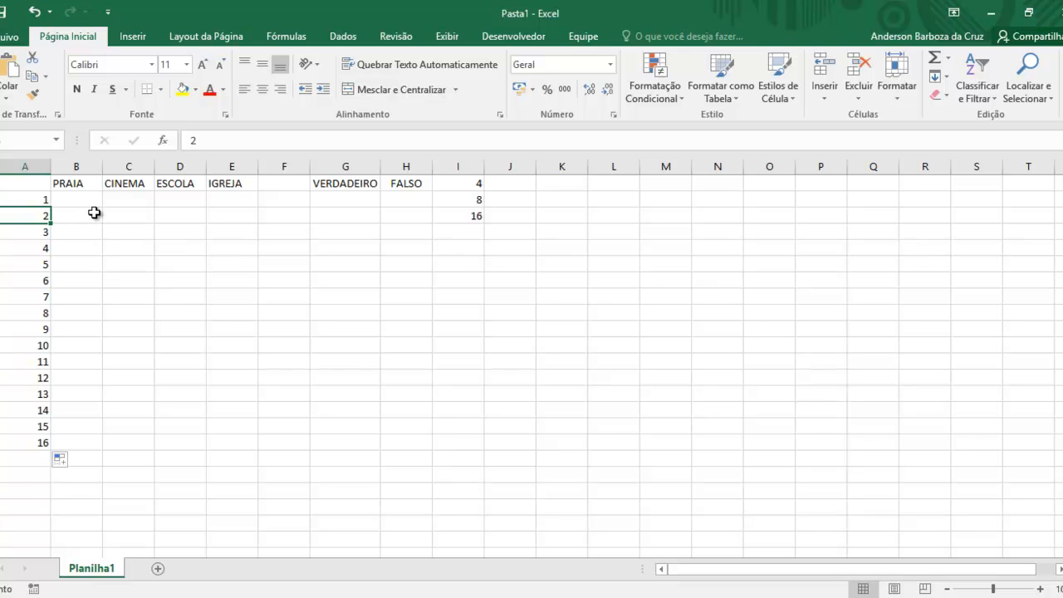
left_click_drag(24, 203, 52, 448)
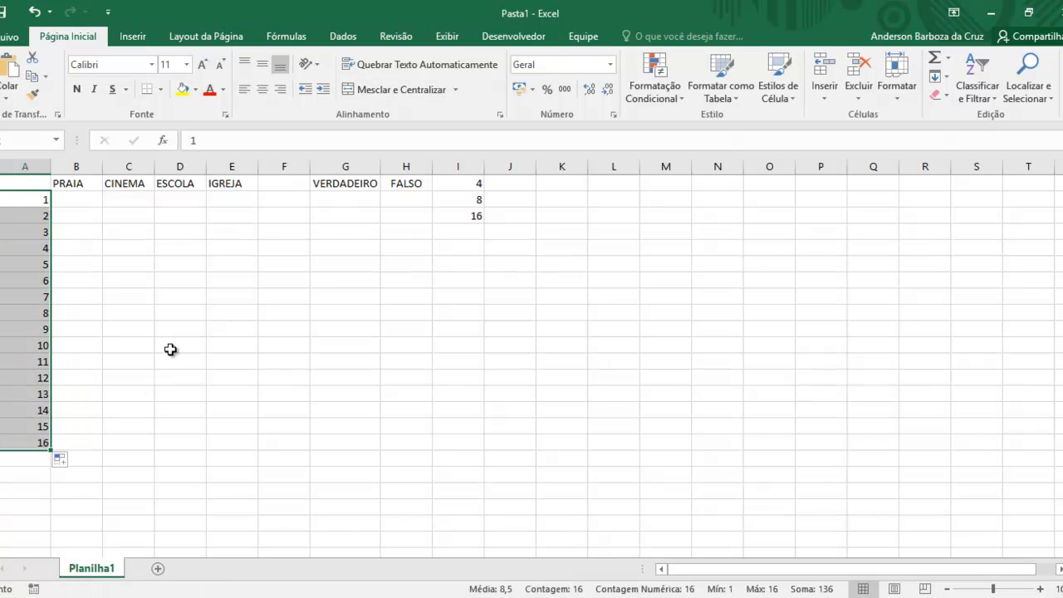
left_click(175, 279)
left_click_drag(32, 204, 33, 443)
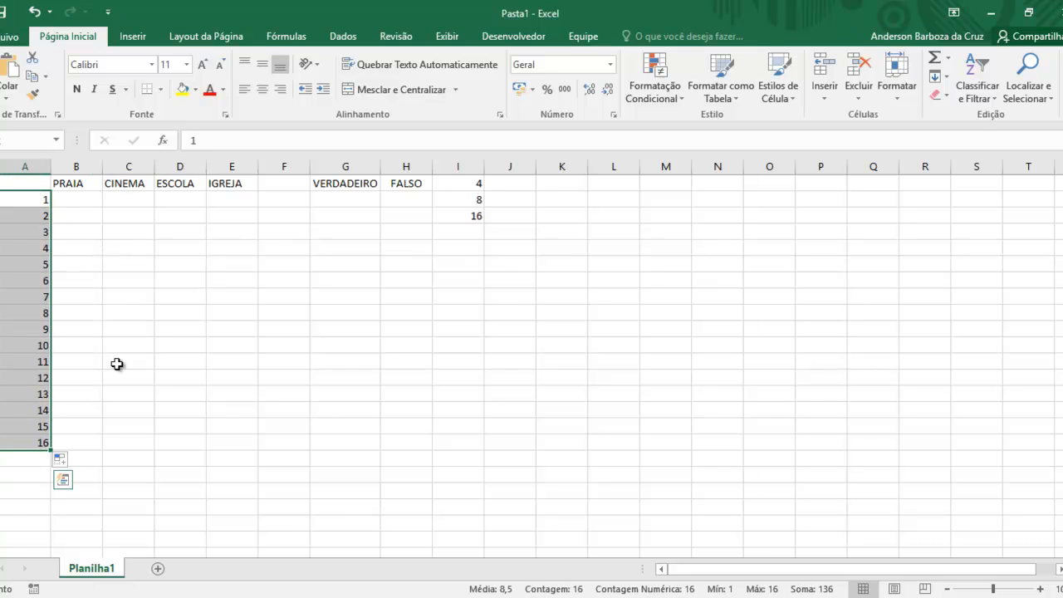
left_click(136, 279)
Fill B2:B17 under PRAIA with the series starting 0, 2, 4, extended down to row 17.
left_click(80, 199)
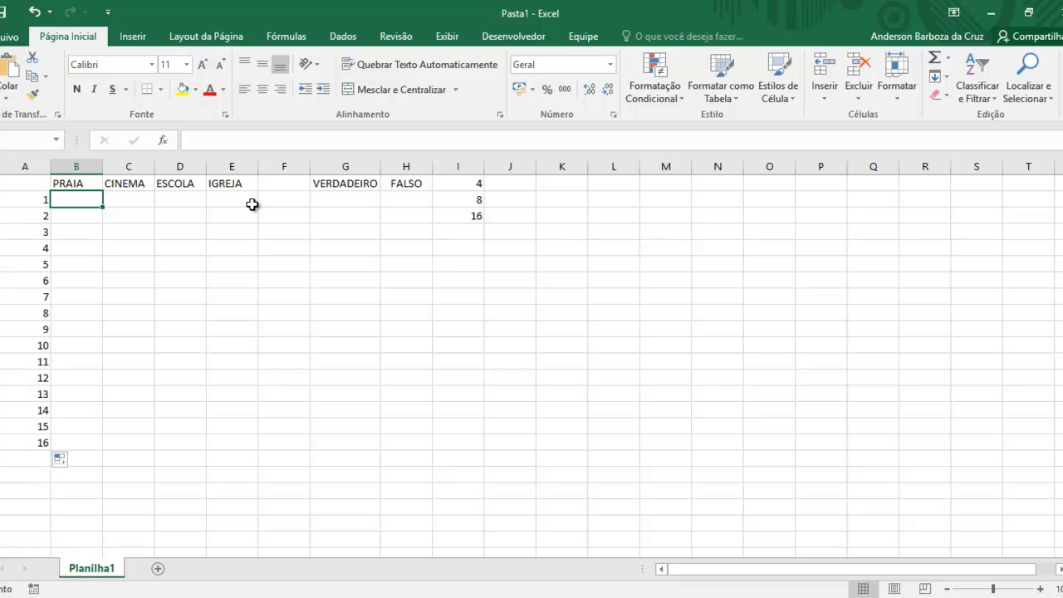
type("0")
key("Return")
type("2")
key("Return")
key("Return")
left_click(79, 197)
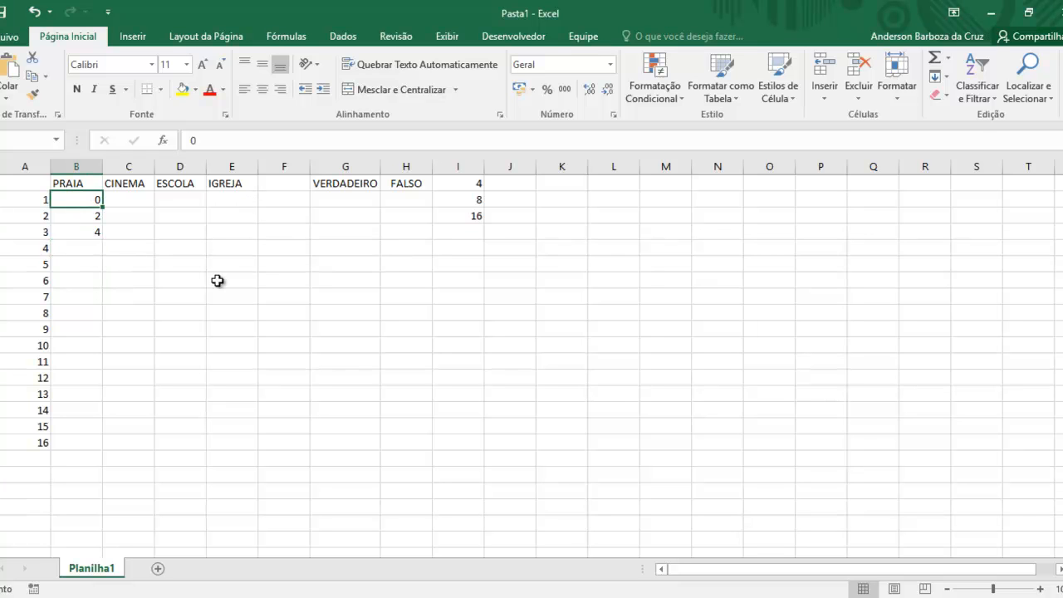
left_click_drag(79, 204, 81, 230)
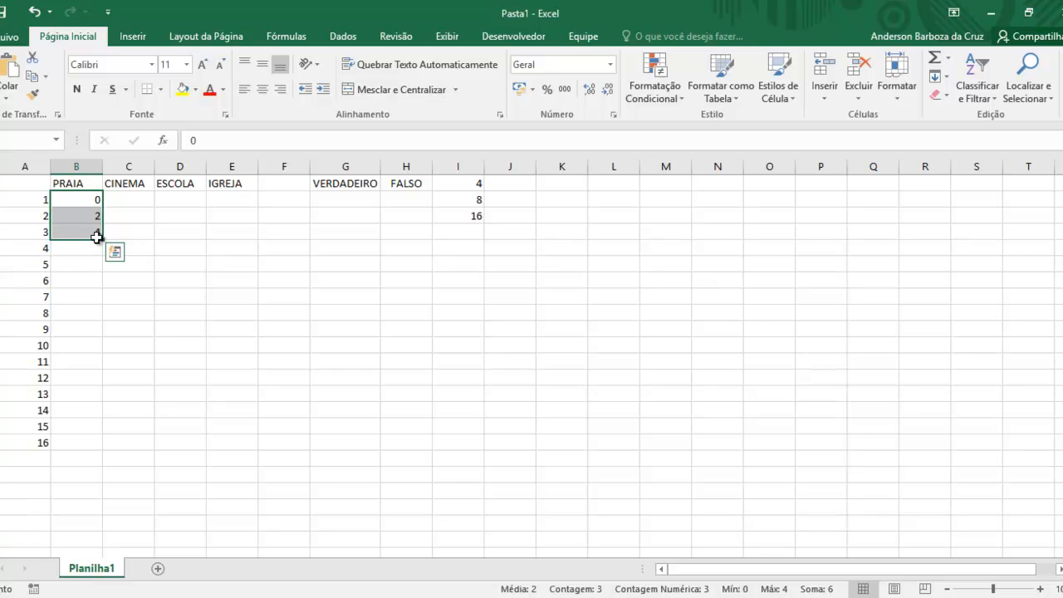
left_click_drag(102, 238, 90, 445)
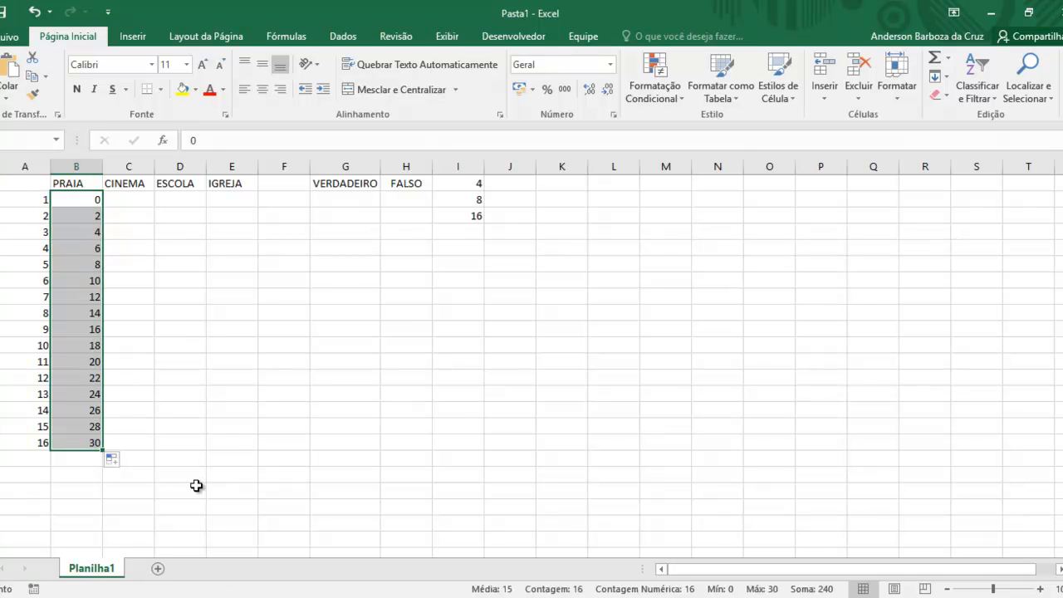
Fill C2:C17 under CINEMA with the series starting 0,5, 1, 1,5, extended down to row 17.
left_click(130, 199)
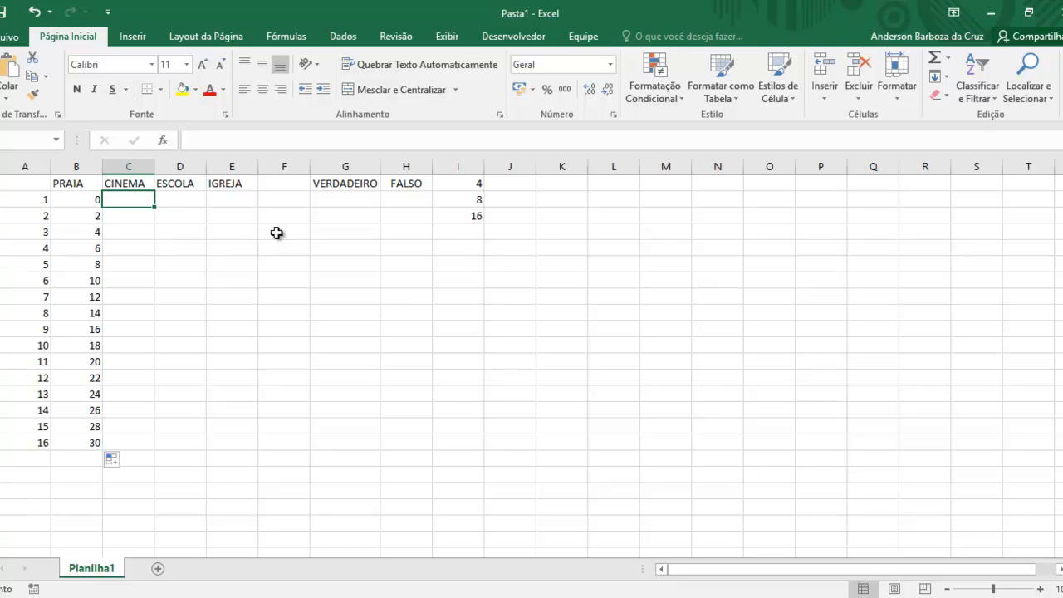
type("0")
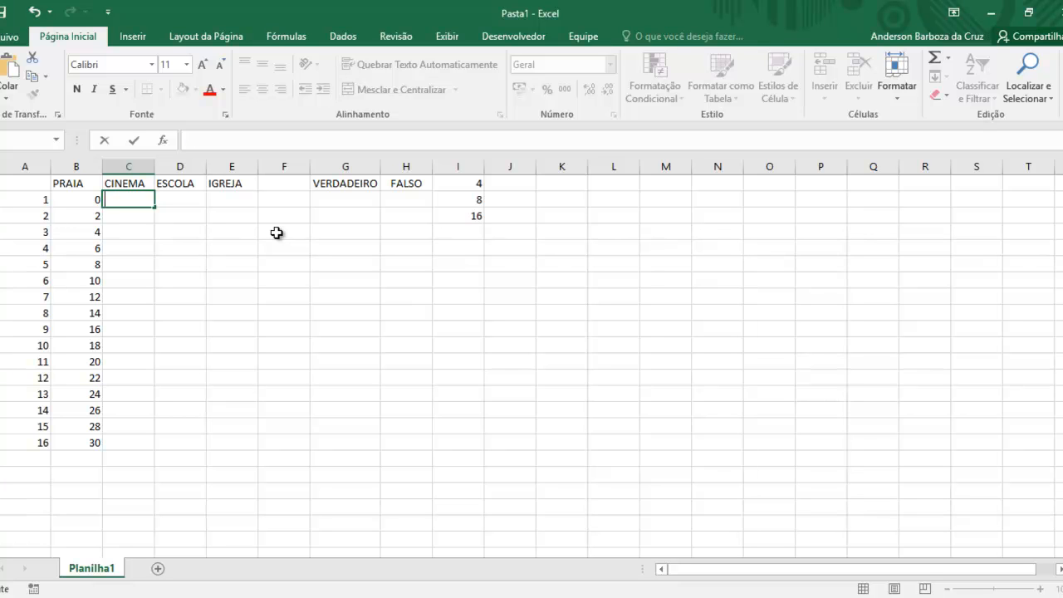
type(",5")
key("Return")
type("1")
key("Return")
type("1,5")
key("Return")
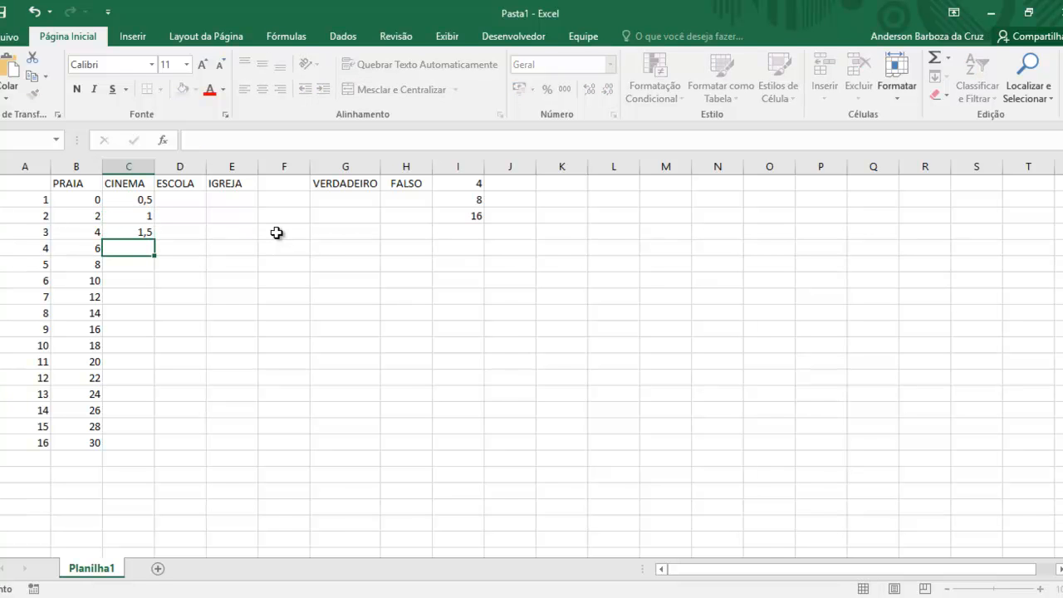
left_click_drag(142, 203, 147, 448)
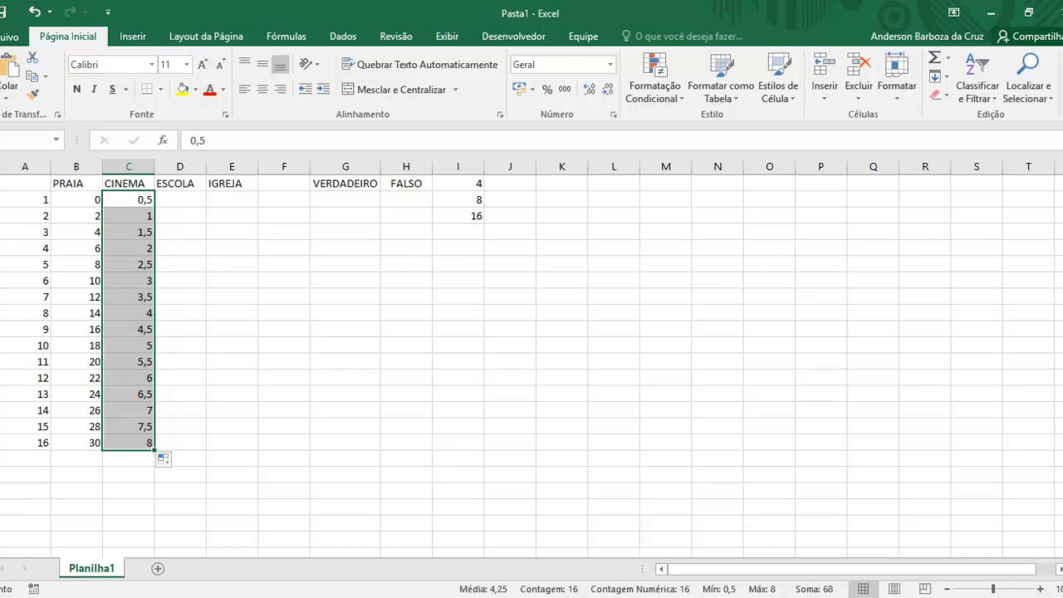
left_click(241, 301)
left_click(133, 268)
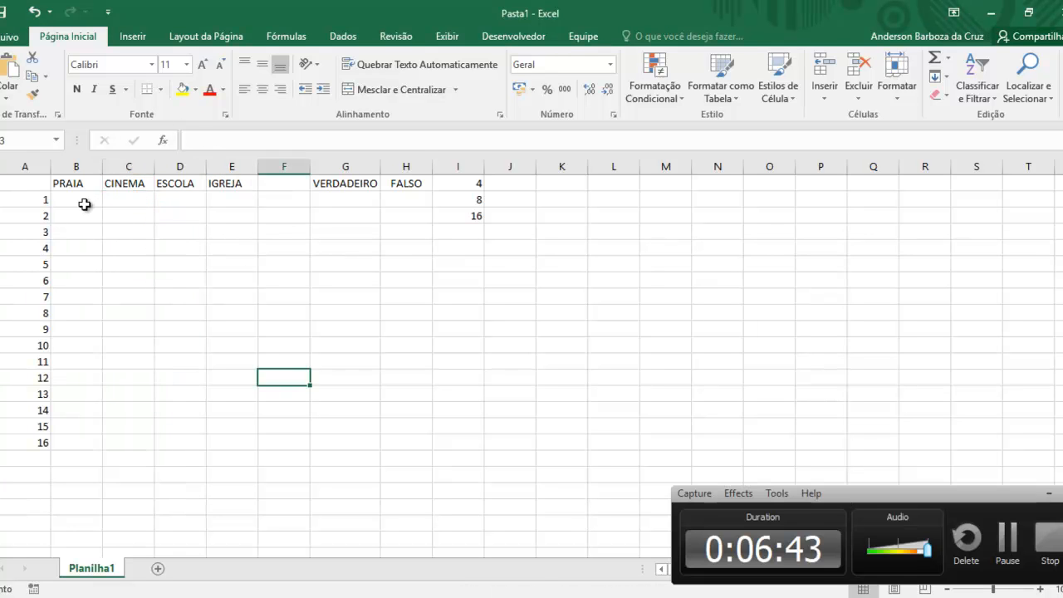
Examine the PRAIA column, highlighting B2:B17 and its first eight cells, and check the VERDADEIRO heading in G1.
left_click(83, 202)
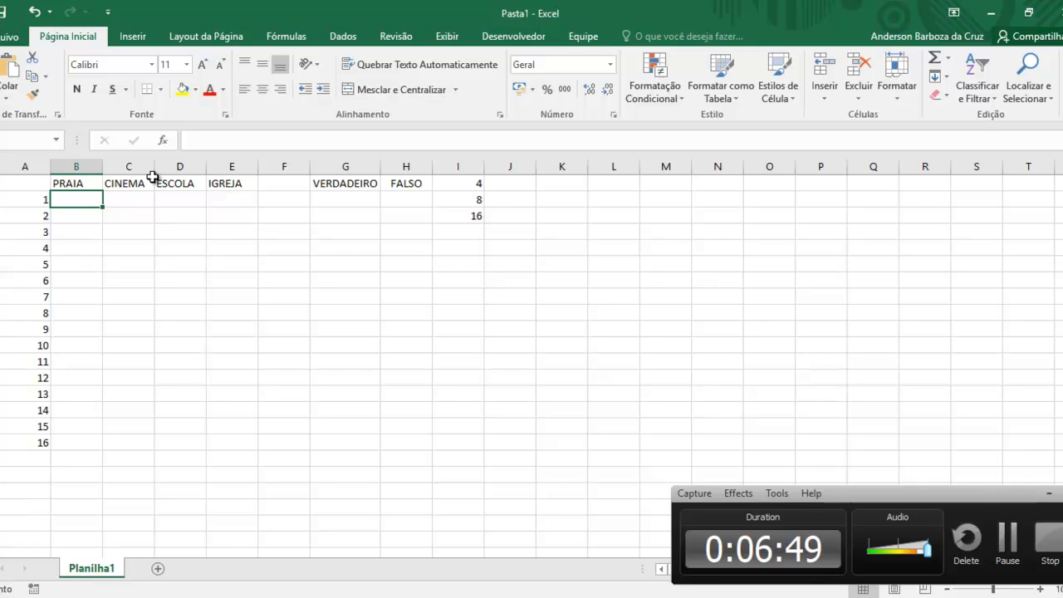
left_click(365, 187)
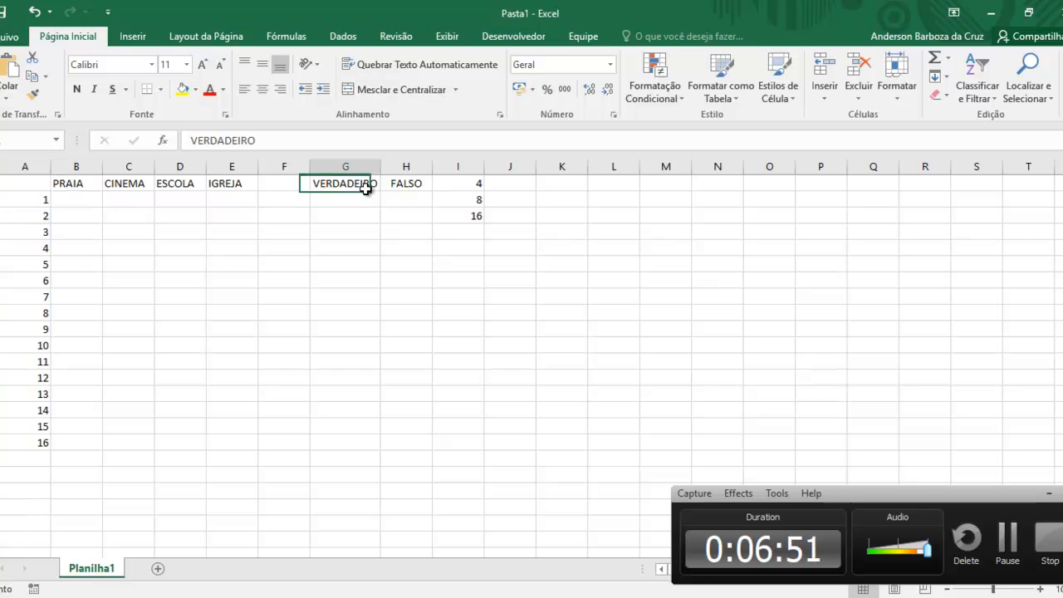
left_click_drag(76, 200, 76, 451)
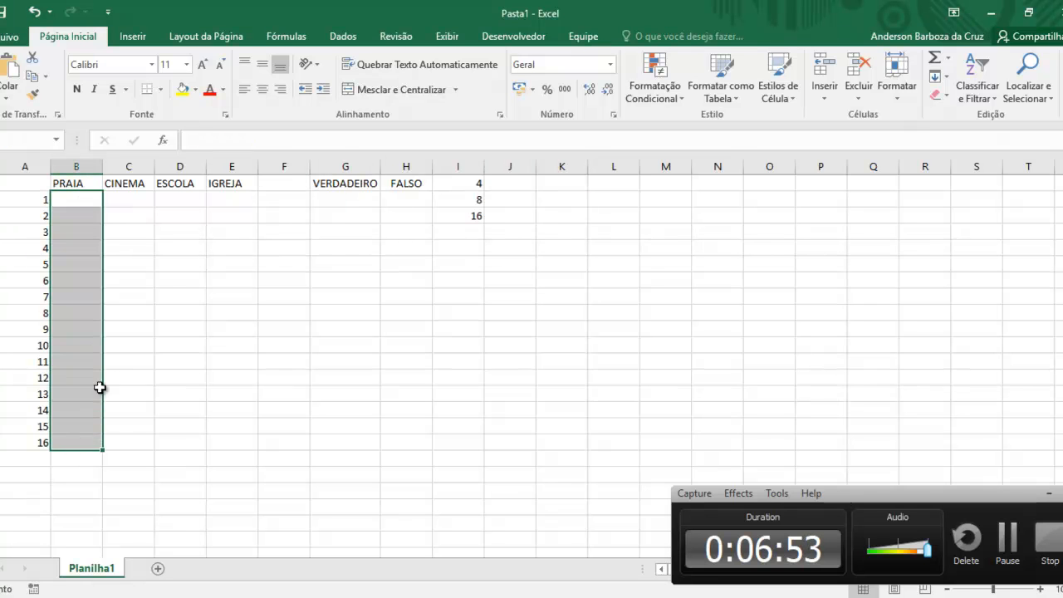
left_click(128, 345)
left_click(84, 196)
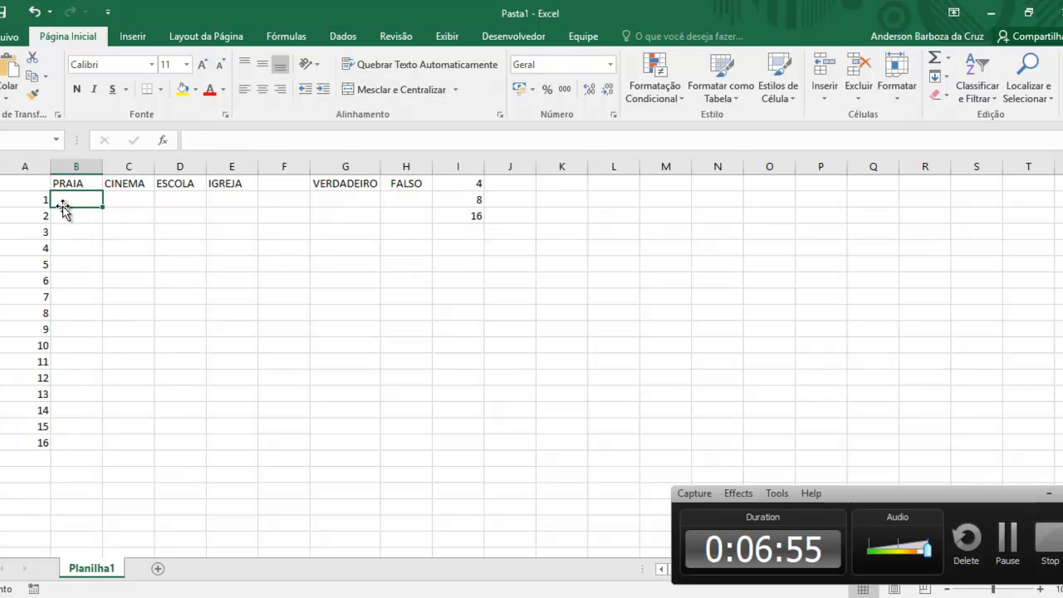
left_click_drag(74, 197, 77, 321)
left_click(76, 248)
left_click(83, 197)
type("vER")
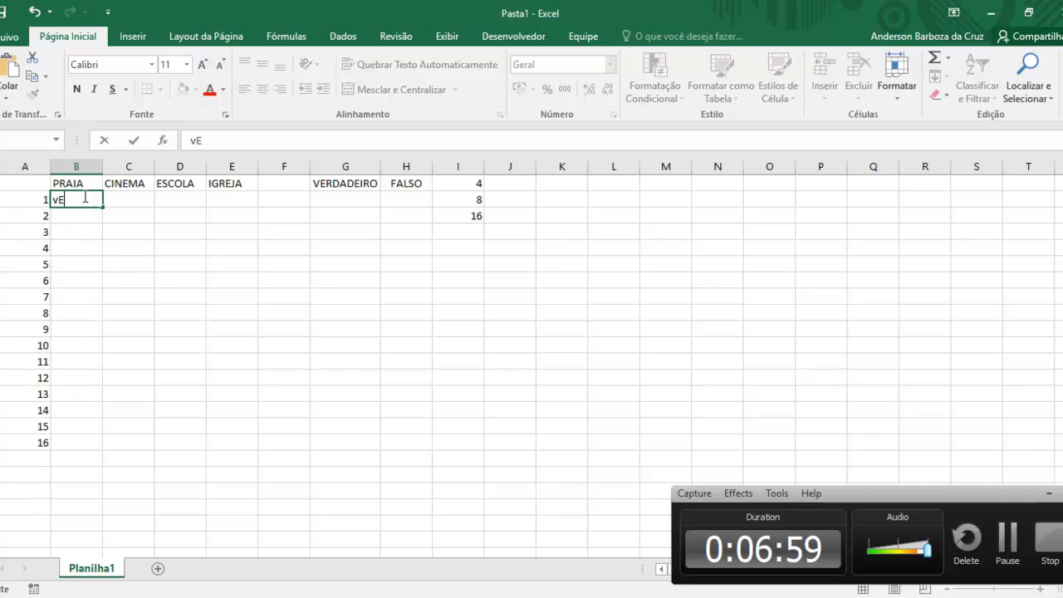
key("BackSpace")
key("BackSpace")
key("BackSpace")
key("Caps_Lock")
type("v")
key("BackSpace")
key("BackSpace")
key("Caps_Lock")
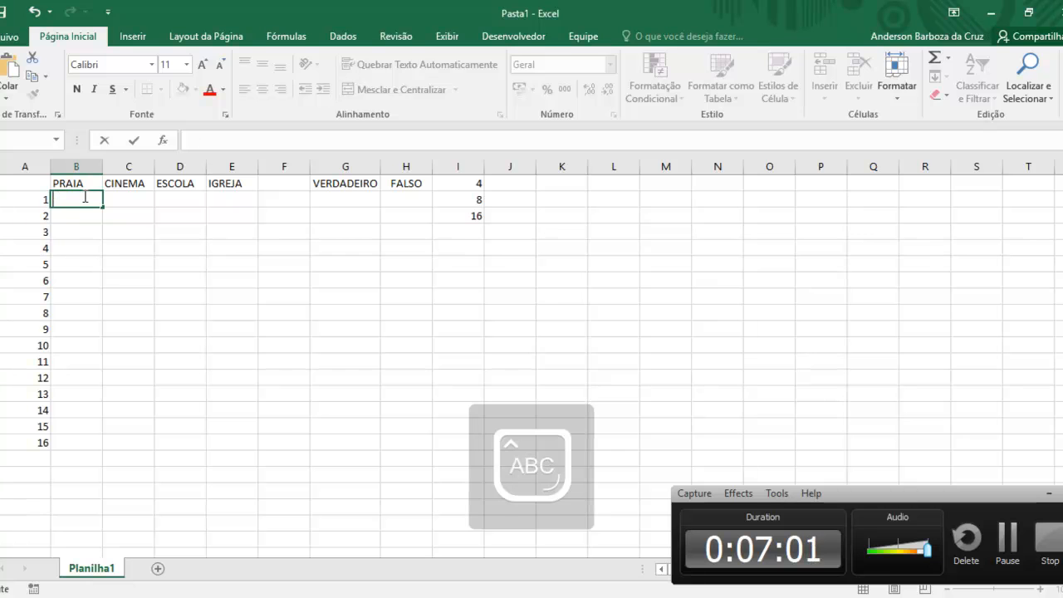
Enter VERDADEIRO in B2 under PRAIA and extend it down to B9.
type("VERDADEIR")
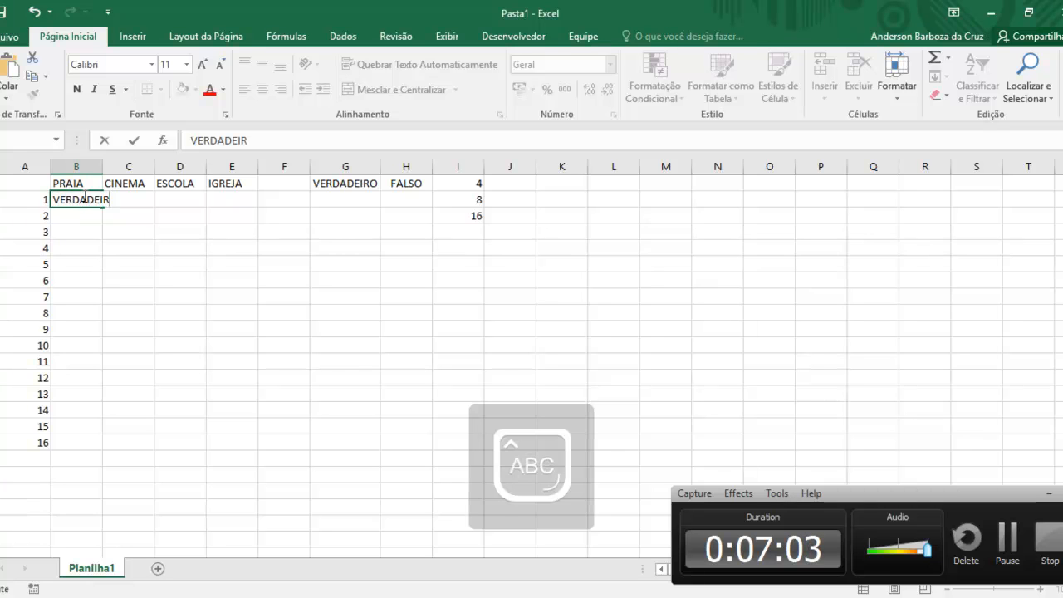
key("Return")
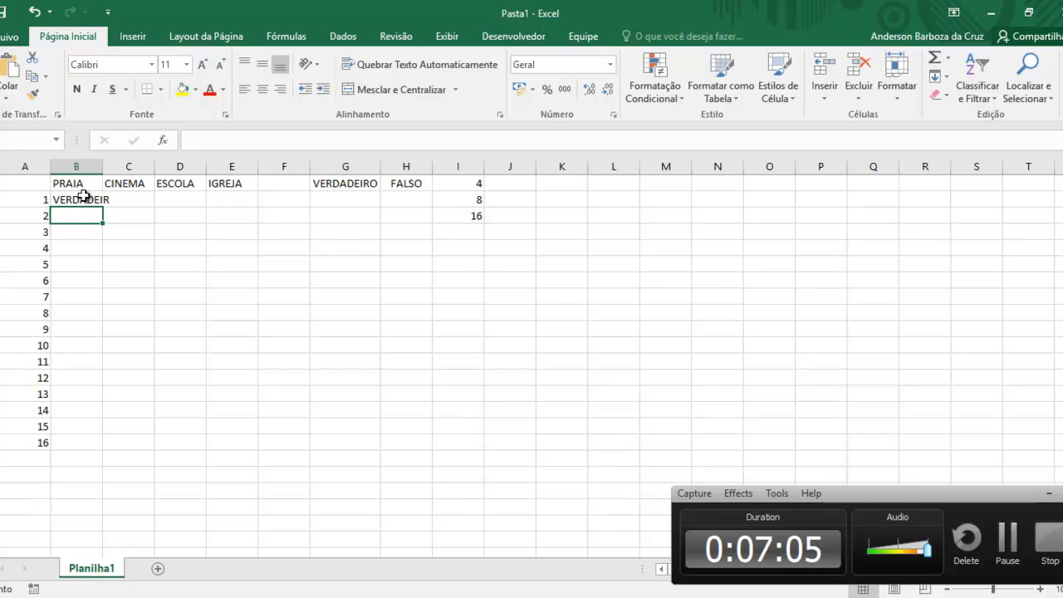
left_click(83, 196)
type("VERDADEIRO")
key("Return")
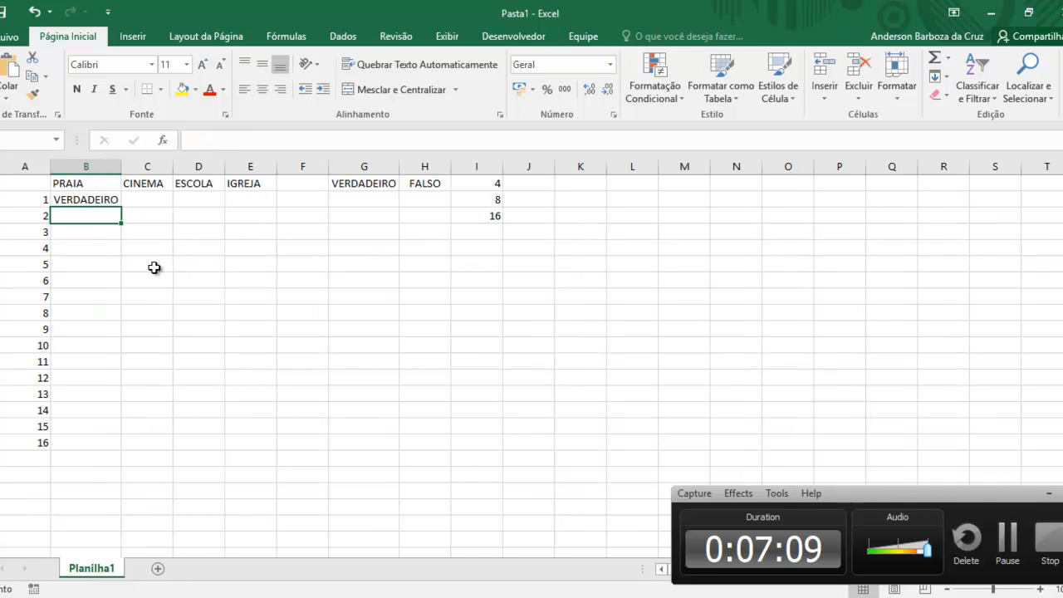
left_click(102, 199)
left_click_drag(122, 207, 104, 322)
Enter FALSO in B10 under PRAIA and extend it down to B17.
left_click(90, 330)
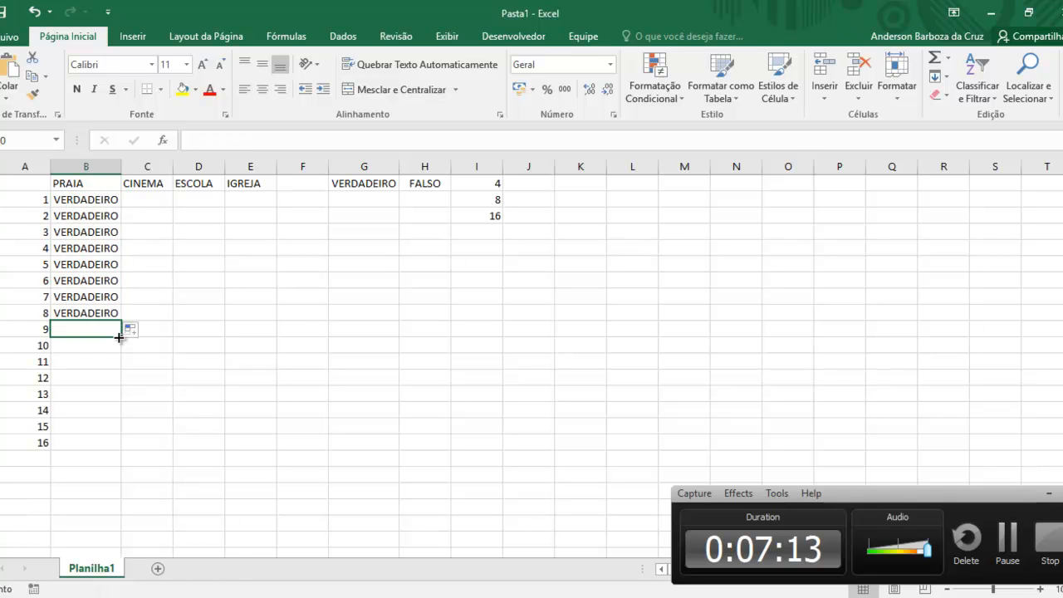
type("fALSO")
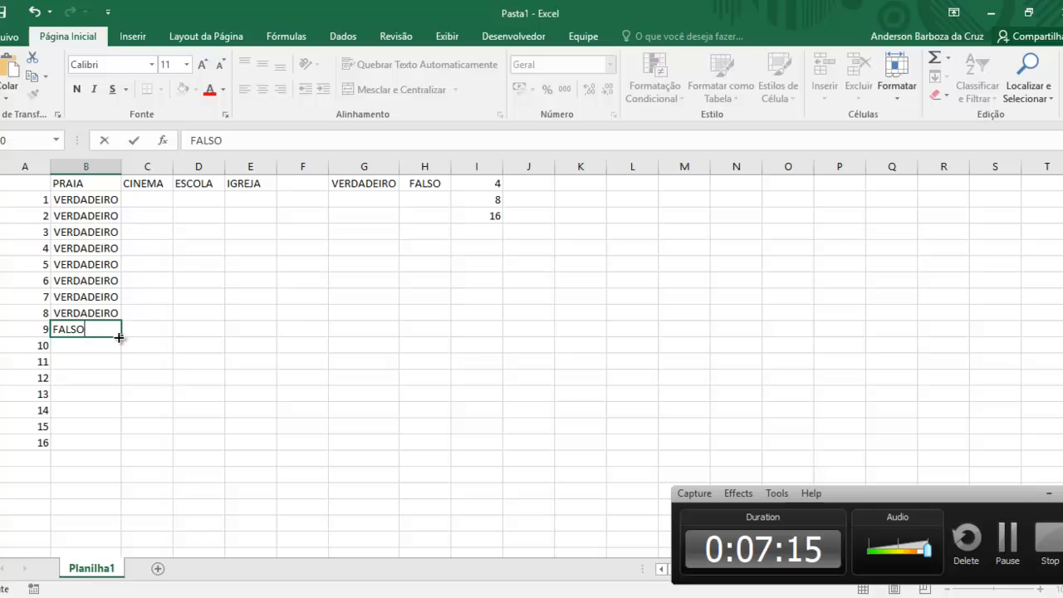
key("Return")
left_click(112, 330)
left_click_drag(120, 337, 100, 440)
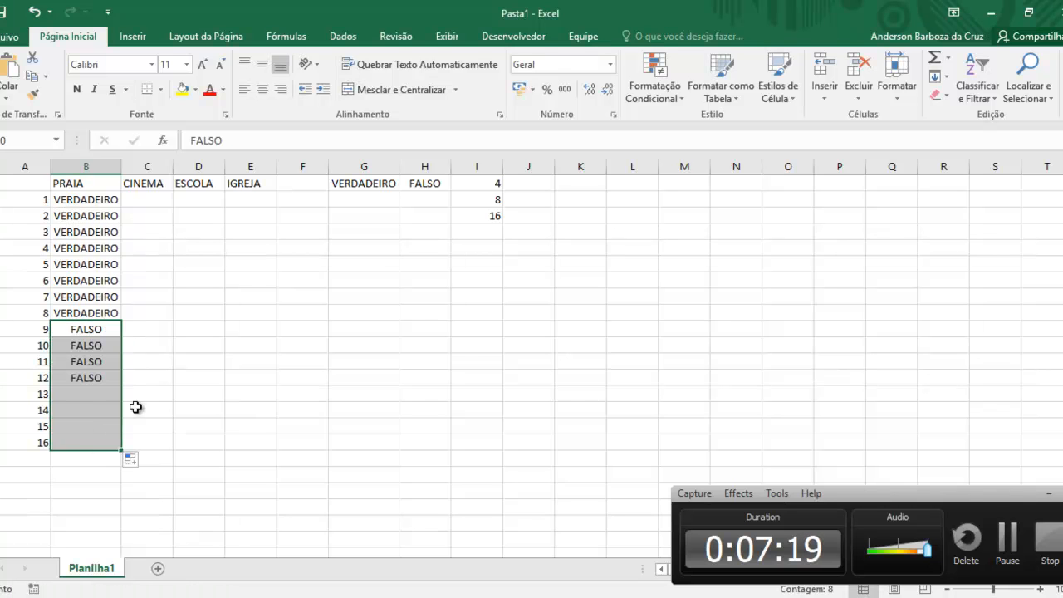
left_click(147, 361)
Copy the four VERDADEIRO cells B2:B5 to C2:C5 under CINEMA and fit column C to its contents.
left_click(149, 199)
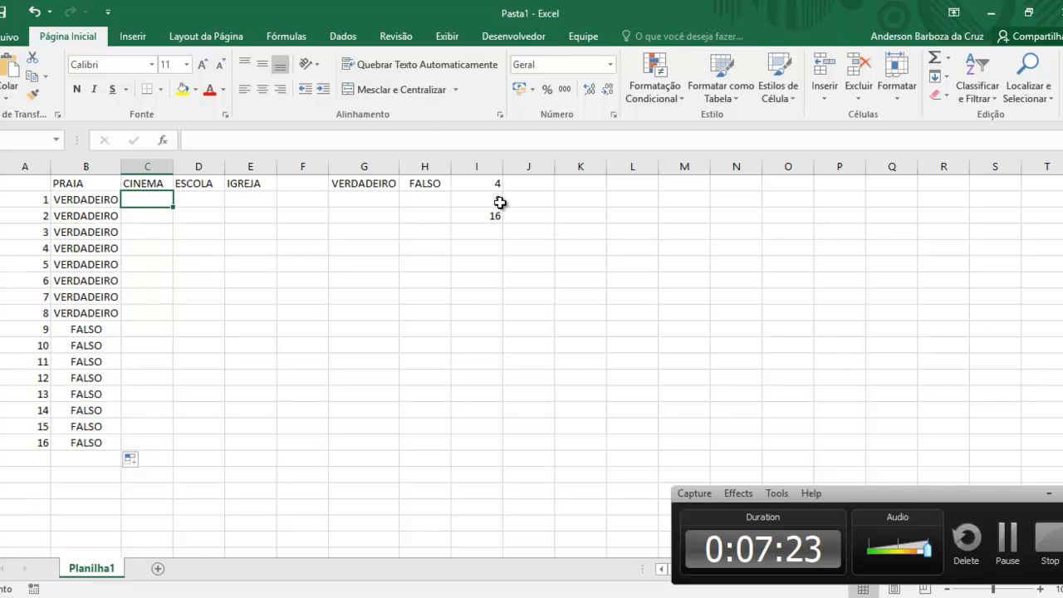
left_click_drag(109, 199, 108, 248)
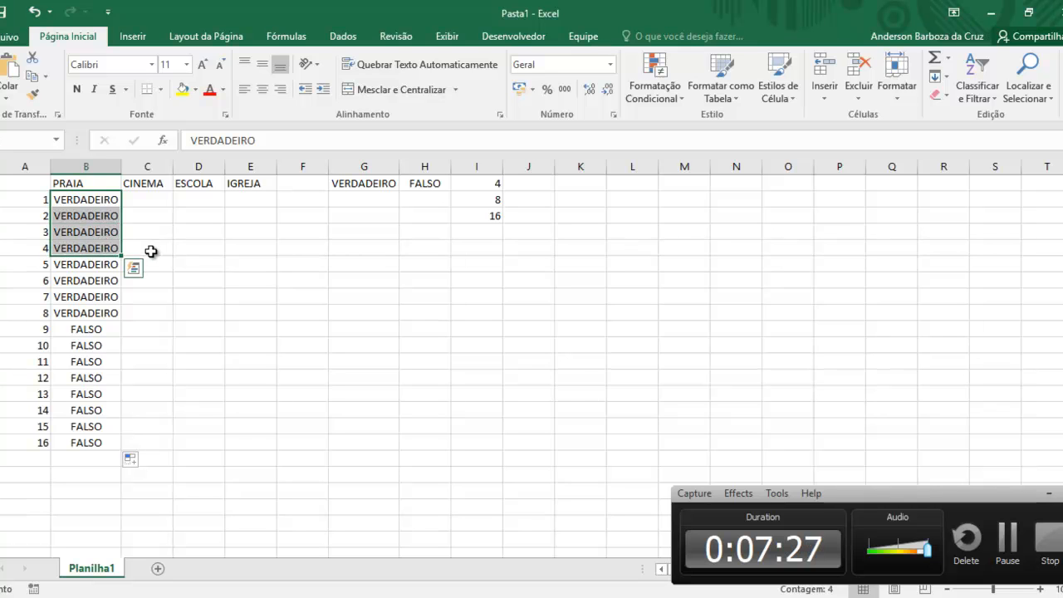
key("ctrl+c")
left_click(149, 201)
key("ctrl+v")
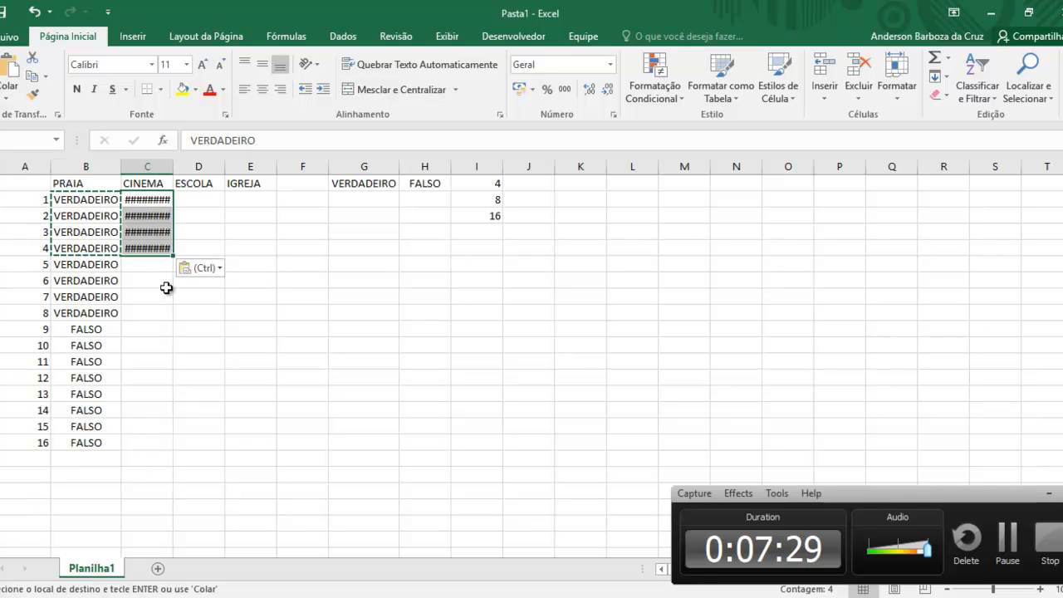
double_click(174, 167)
left_click(137, 297)
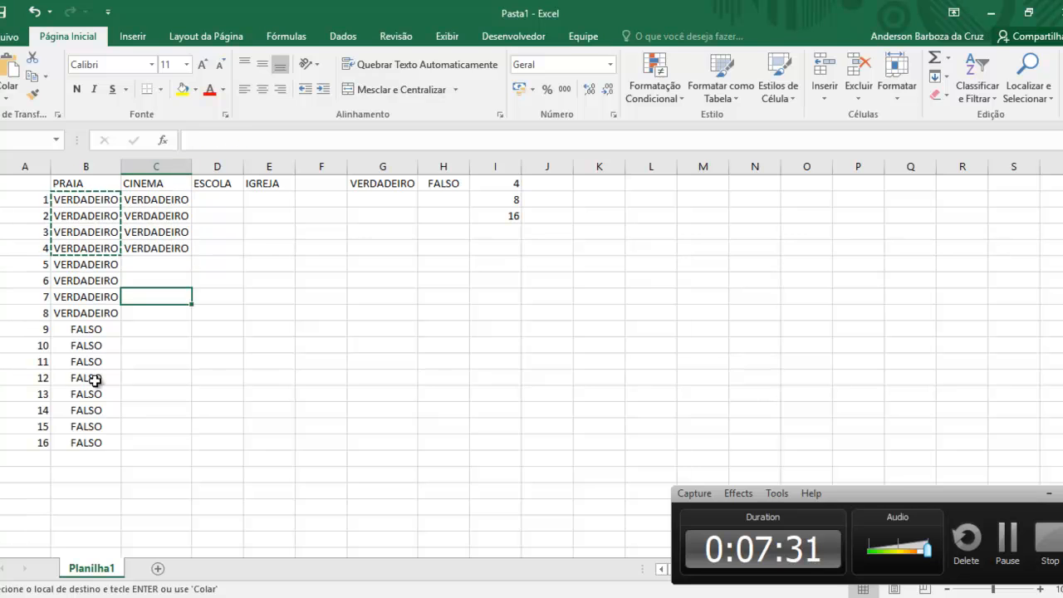
Copy the four FALSO cells B10:B13 to C6:C9 under CINEMA.
left_click_drag(86, 331, 93, 376)
key("ctrl+c")
left_click(164, 264)
key("ctrl+v")
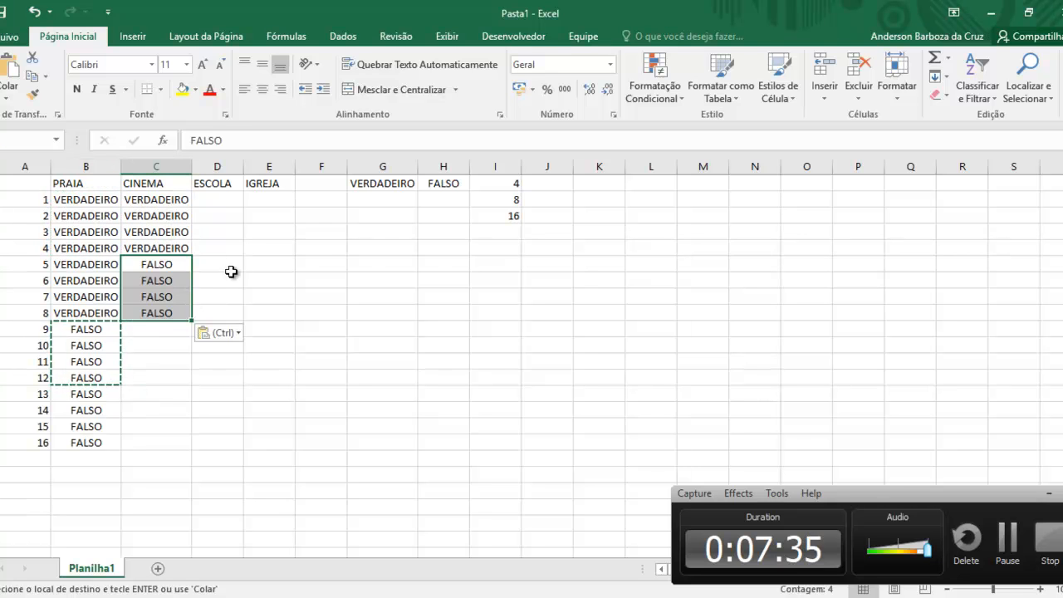
Copy the CINEMA block C2:C9 to C10:C17.
left_click_drag(173, 203, 161, 313)
key("ctrl+c")
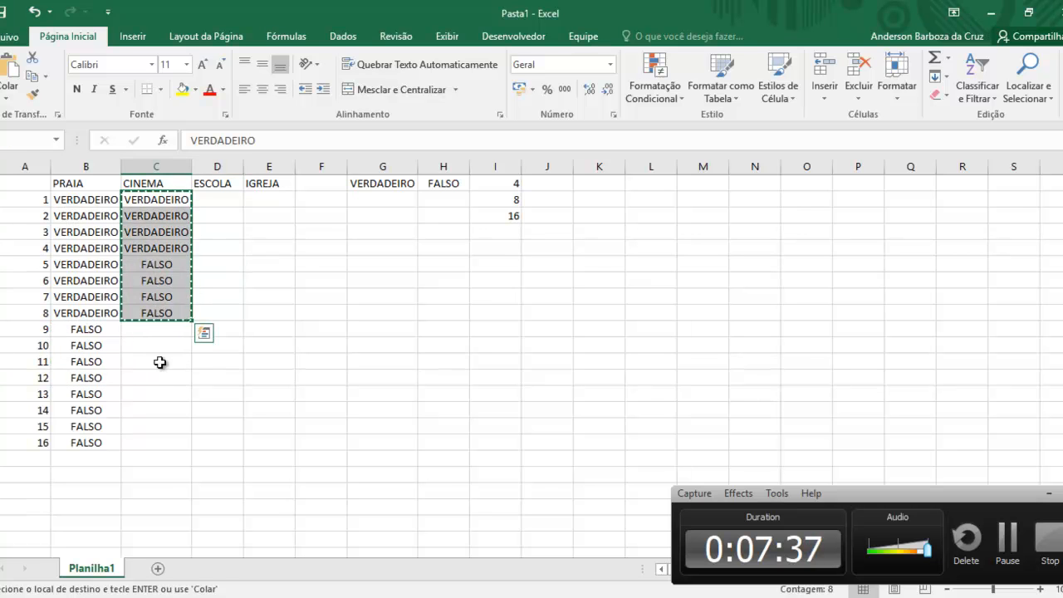
left_click(155, 330)
key("ctrl+v")
left_click(309, 297)
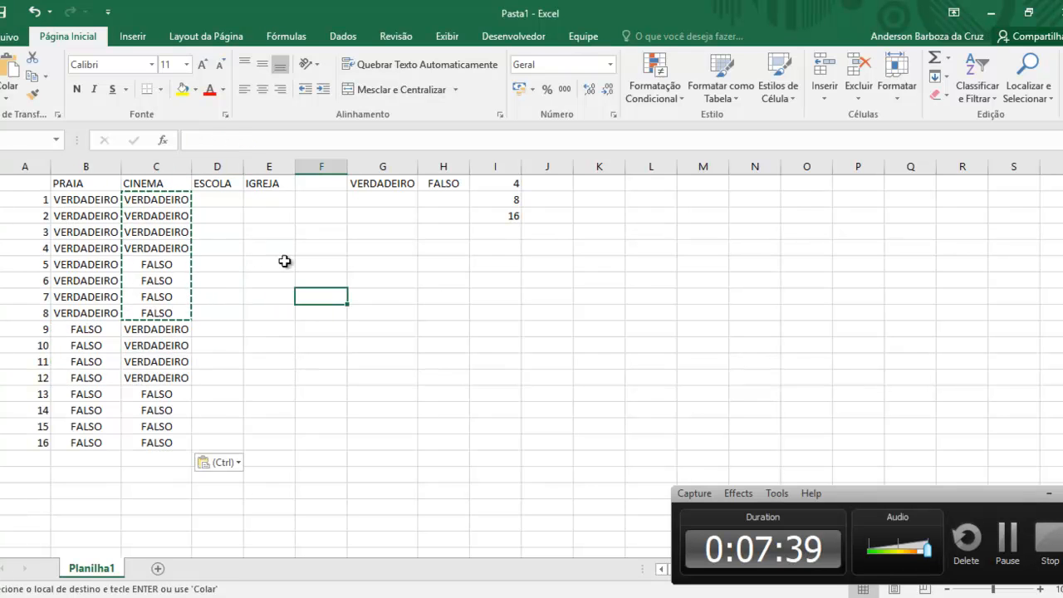
Fill D2:D5 under ESCOLA with two VERDADEIRO and two FALSO cells copied from the CINEMA column.
left_click(217, 216)
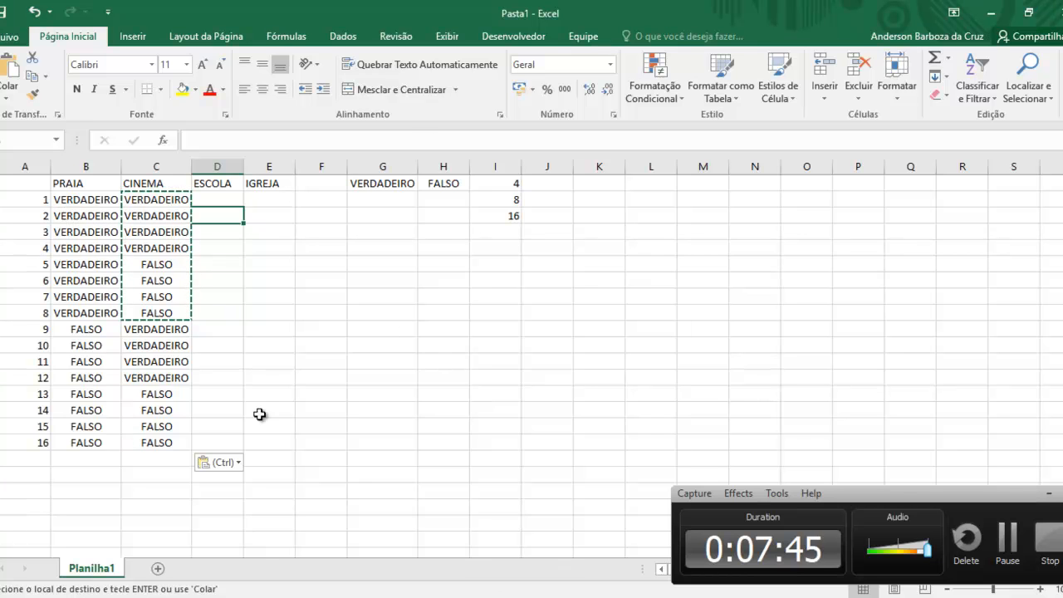
left_click(269, 343)
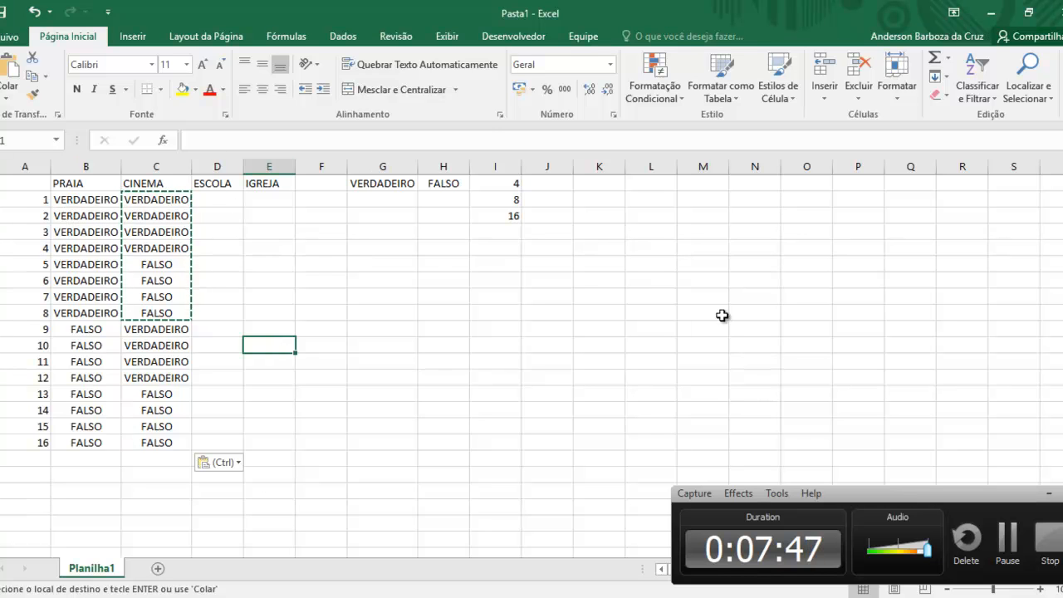
left_click(224, 247)
left_click_drag(170, 201, 165, 216)
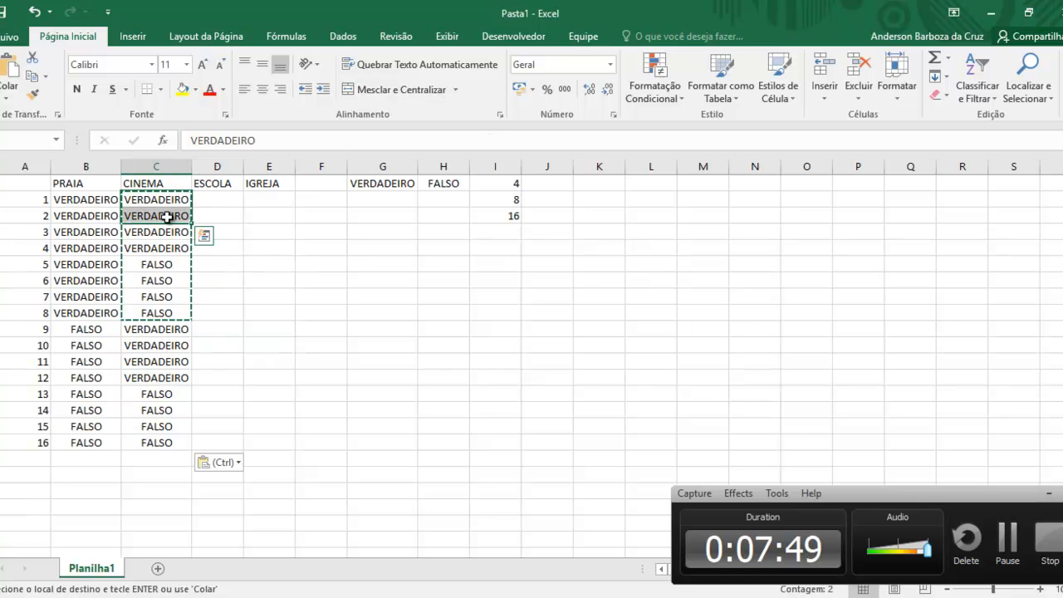
key("ctrl+c")
left_click(223, 196)
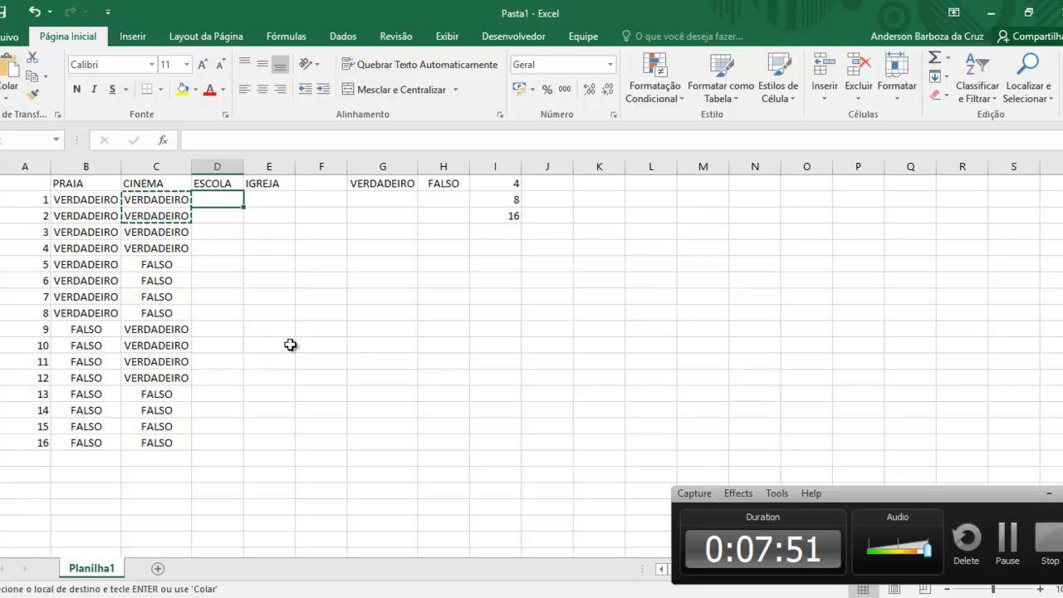
key("ctrl+v")
left_click_drag(157, 264, 162, 280)
key("ctrl+c")
left_click(218, 232)
key("ctrl+v")
Repeat the D2:D5 pattern down the ESCOLA column to D17 and fit column D to its contents.
left_click_drag(224, 203, 232, 249)
key("ctrl+c")
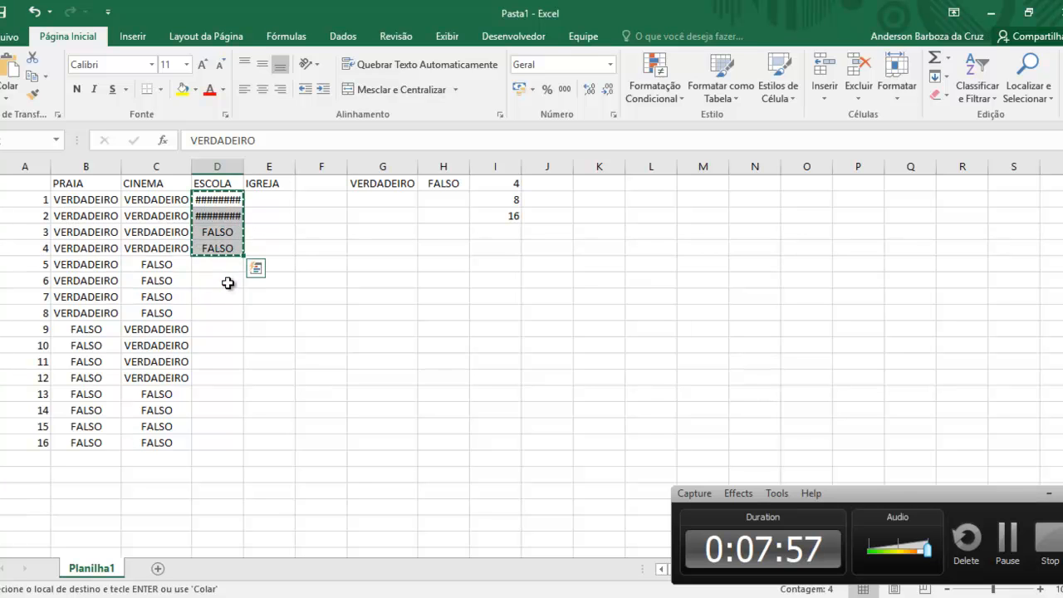
left_click(219, 264)
key("ctrl+v")
left_click_drag(224, 202, 217, 313)
key("ctrl+c")
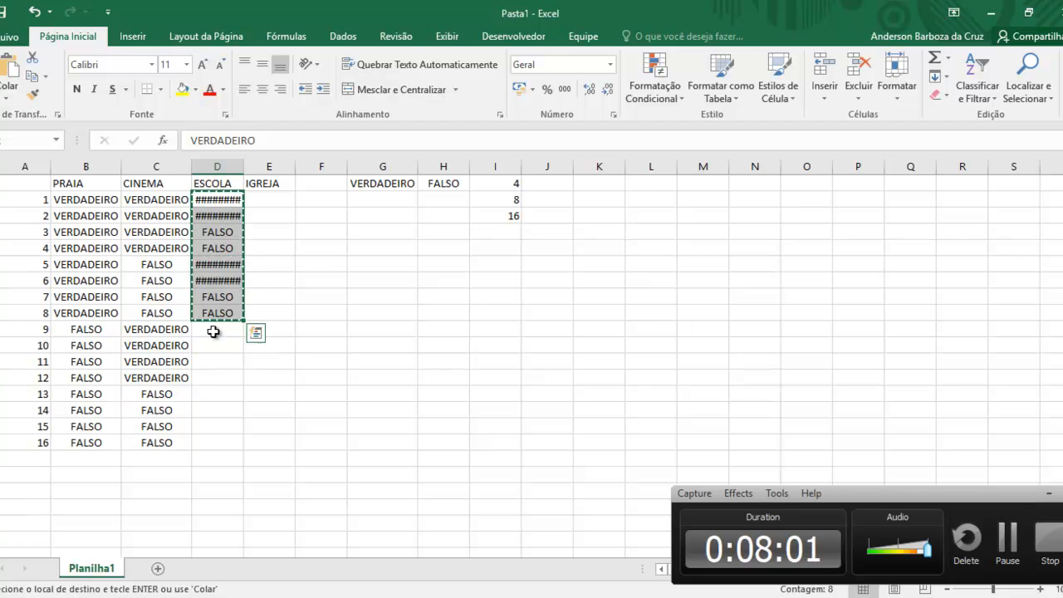
left_click(214, 331)
key("ctrl+v")
left_click(319, 330)
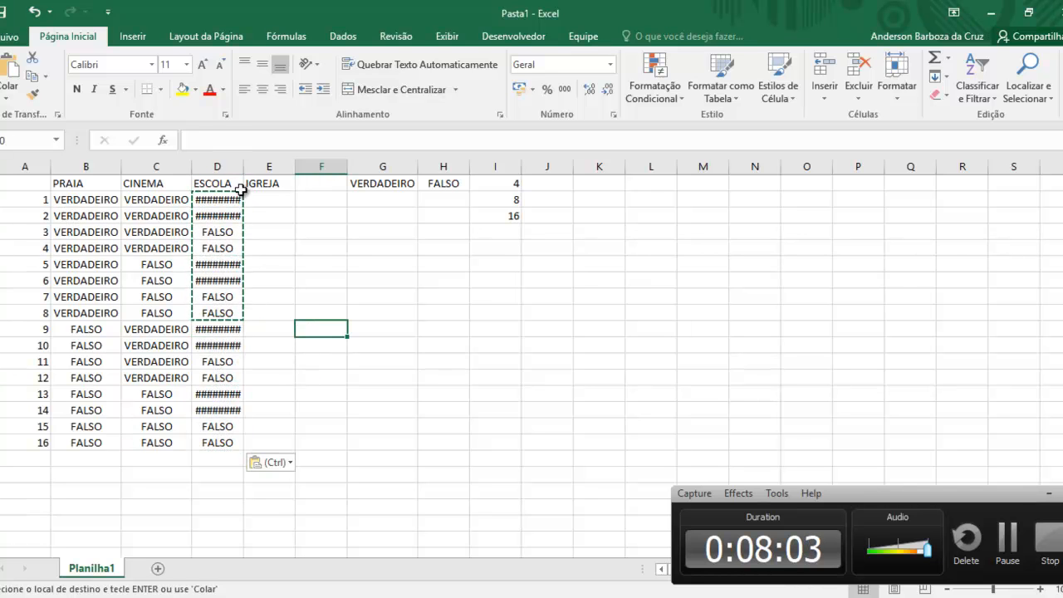
double_click(244, 168)
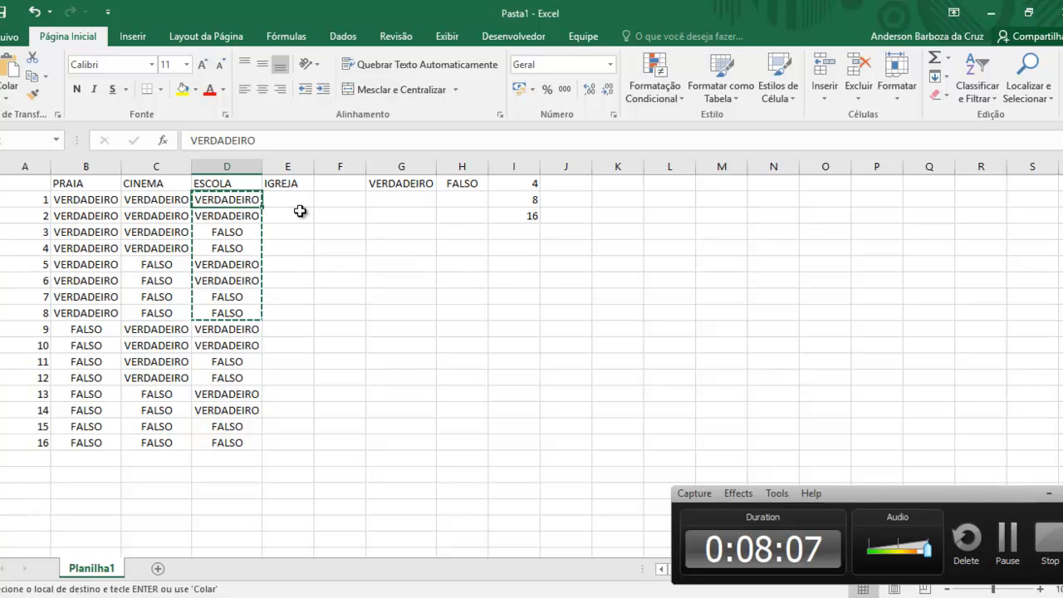
left_click(254, 226)
Fill E2 with VERDADEIRO and E3 with FALSO under IGREJA, copying the values from the ESCOLA column.
left_click(245, 204)
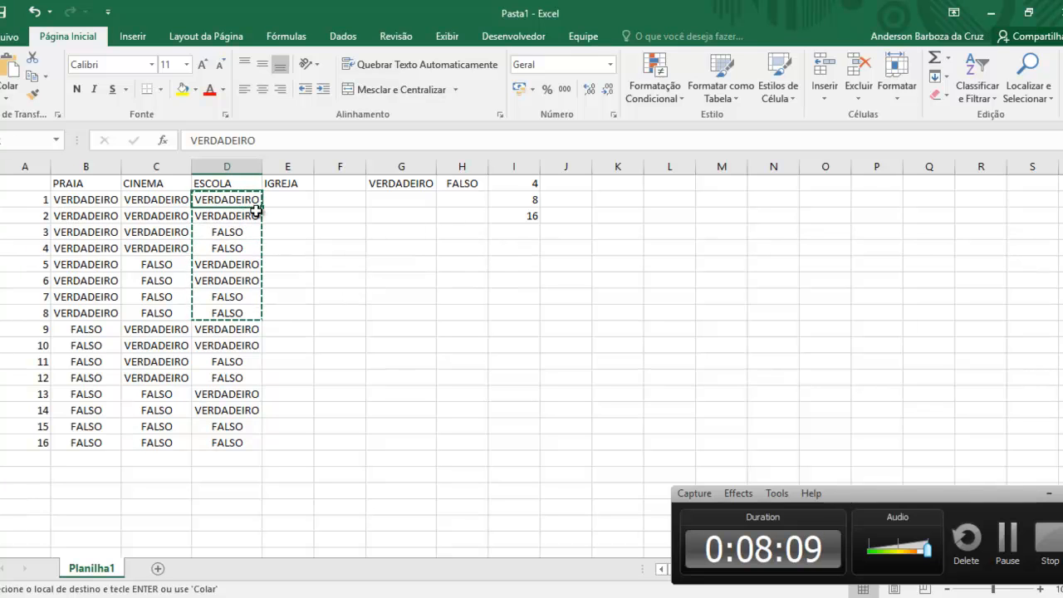
key("ctrl+c")
left_click(288, 203)
key("ctrl+v")
left_click(247, 235)
left_click(286, 220)
key("ctrl+v")
Repeat the alternating VERDADEIRO and FALSO pattern of E2:E3 down the IGREJA column to E17.
left_click_drag(298, 199, 295, 246)
key("ctrl+c")
left_click(286, 231)
key("ctrl+v")
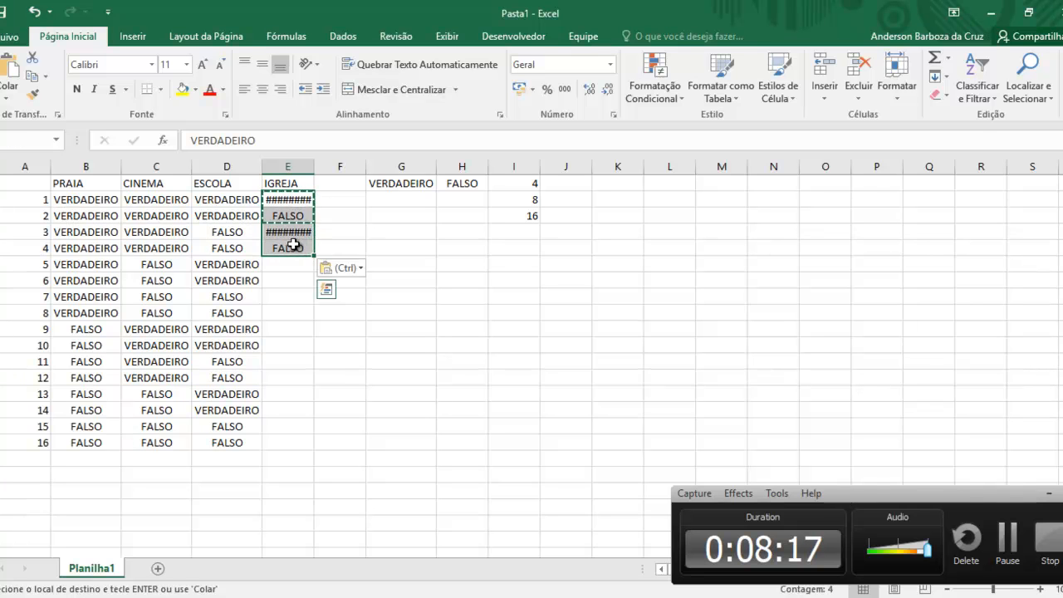
left_click(290, 263)
key("ctrl+v")
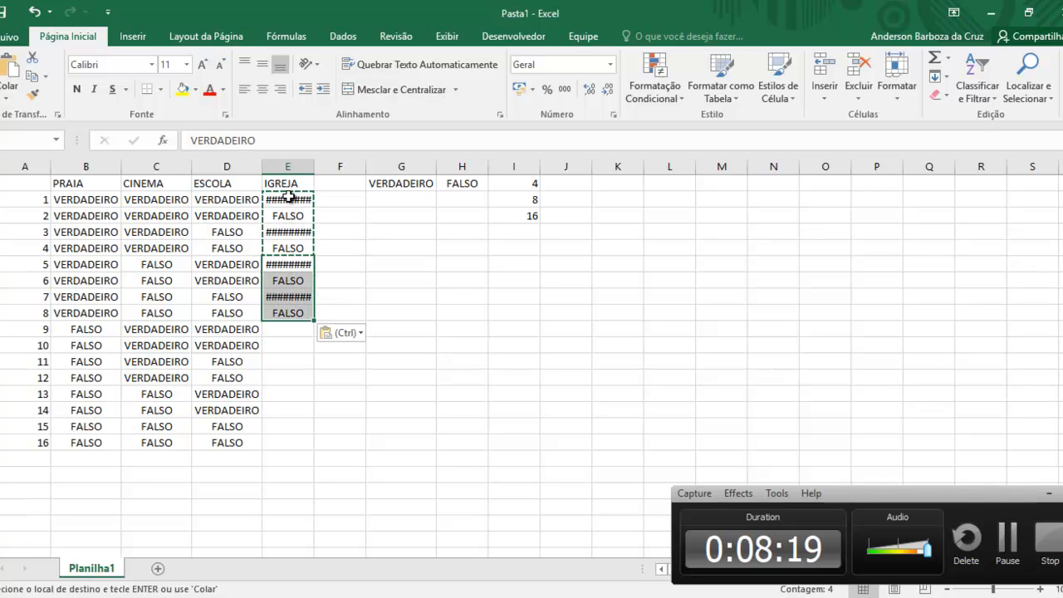
left_click(281, 326)
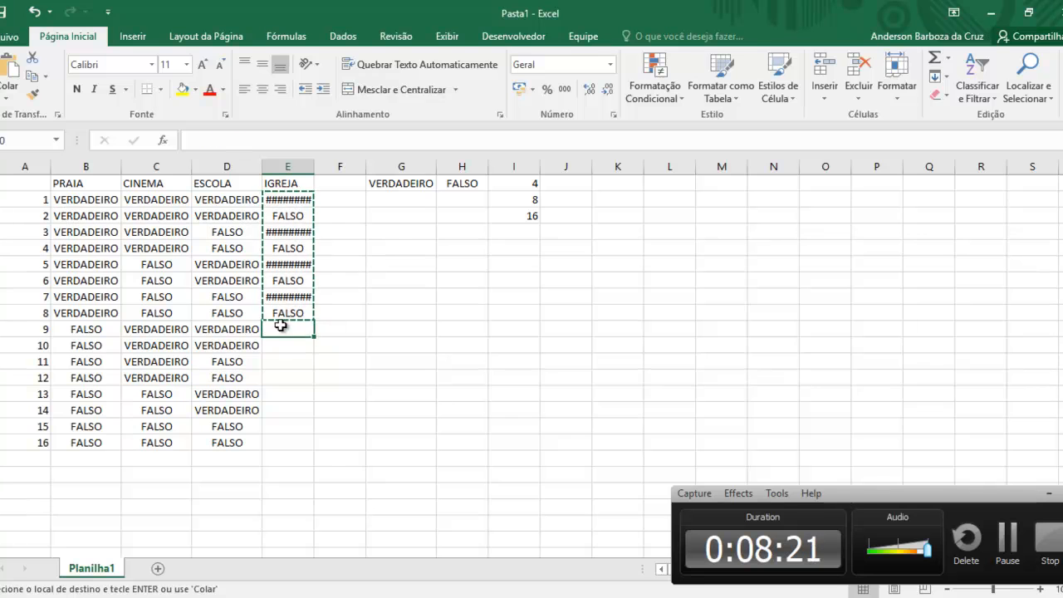
key("ctrl+v")
left_click(379, 326)
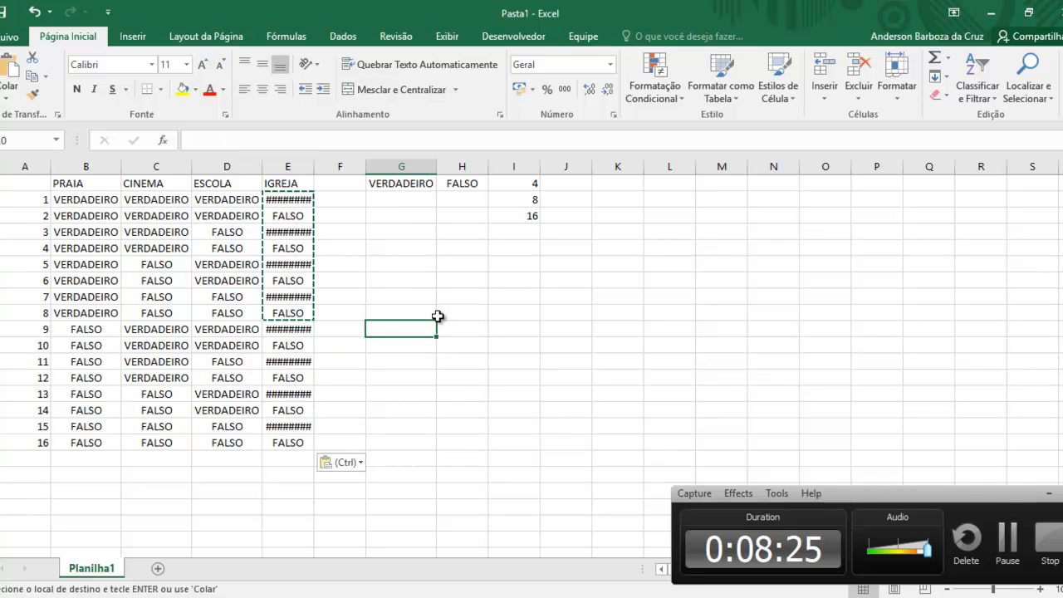
left_click(410, 276)
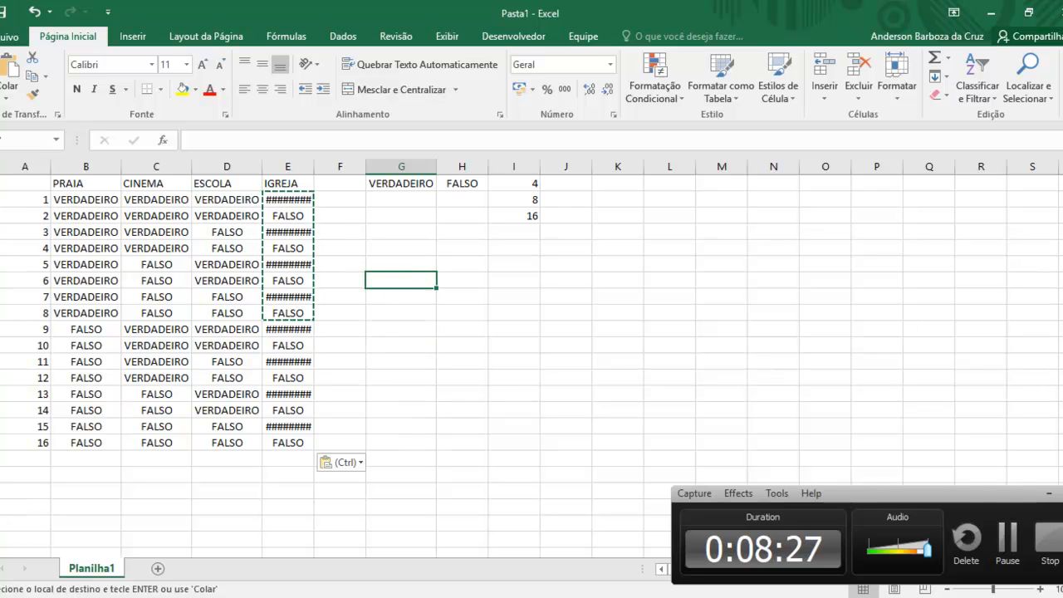
Fit column E to its contents and clear the copy selection.
left_click(1047, 493)
left_click(773, 329)
left_click(384, 297)
double_click(313, 171)
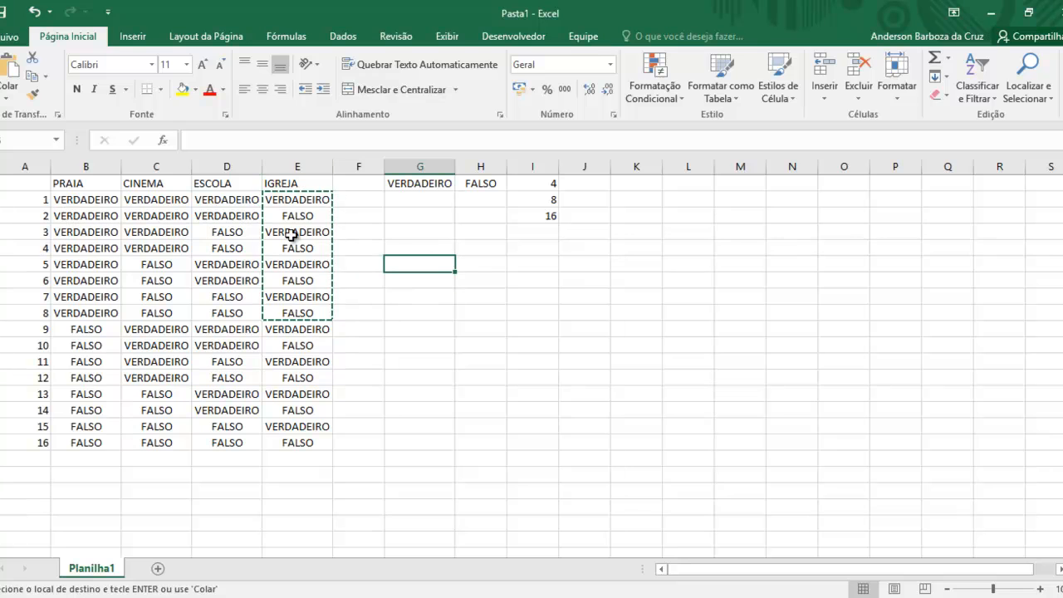
key("Escape")
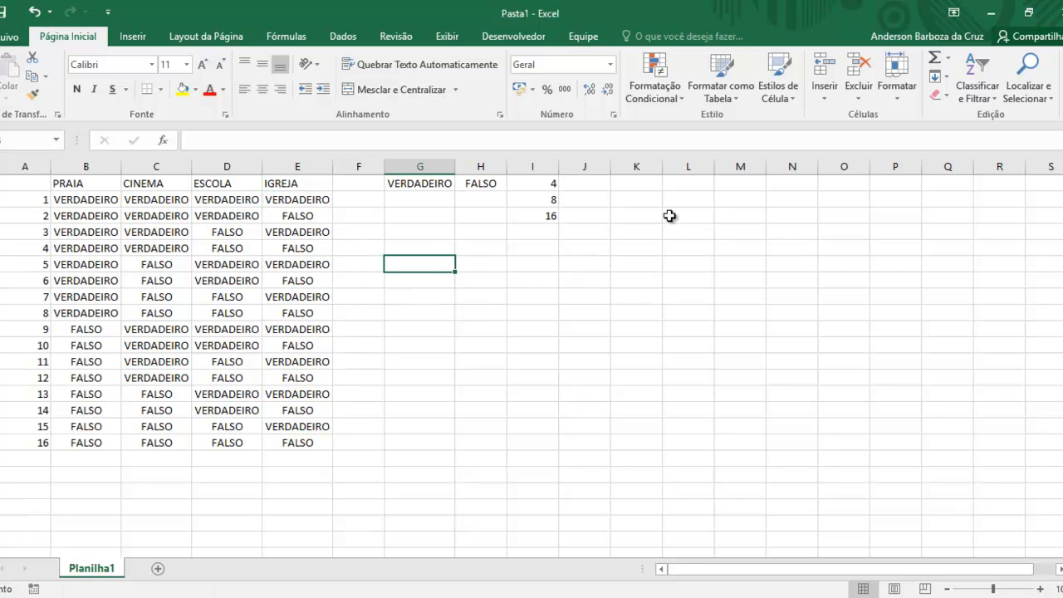
Clear the contents of columns F to J, including the helper values beside the truth table.
left_click(674, 217)
left_click(110, 219)
left_click(484, 201)
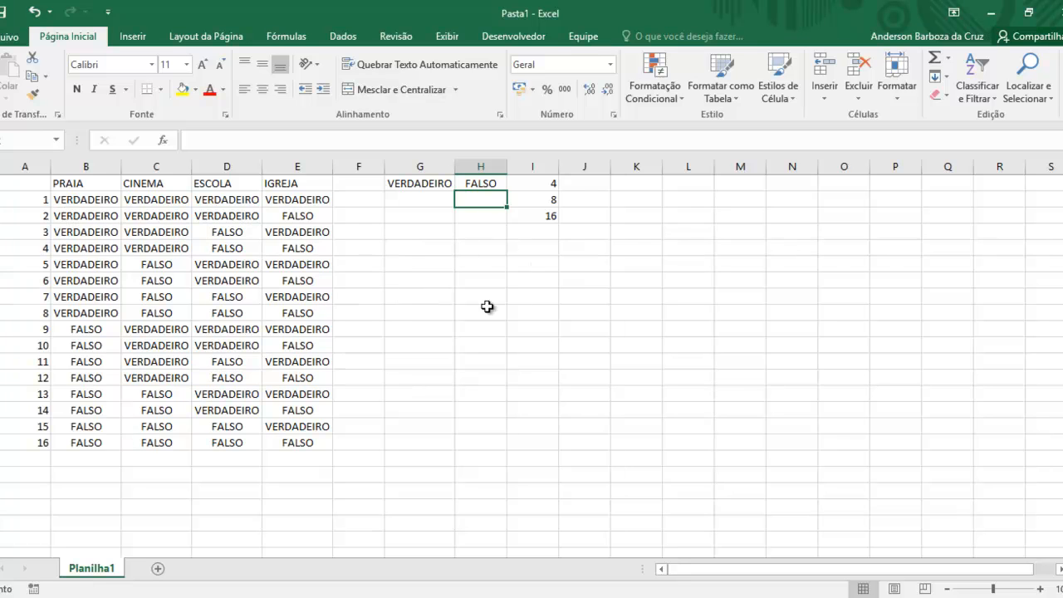
left_click_drag(365, 166, 593, 132)
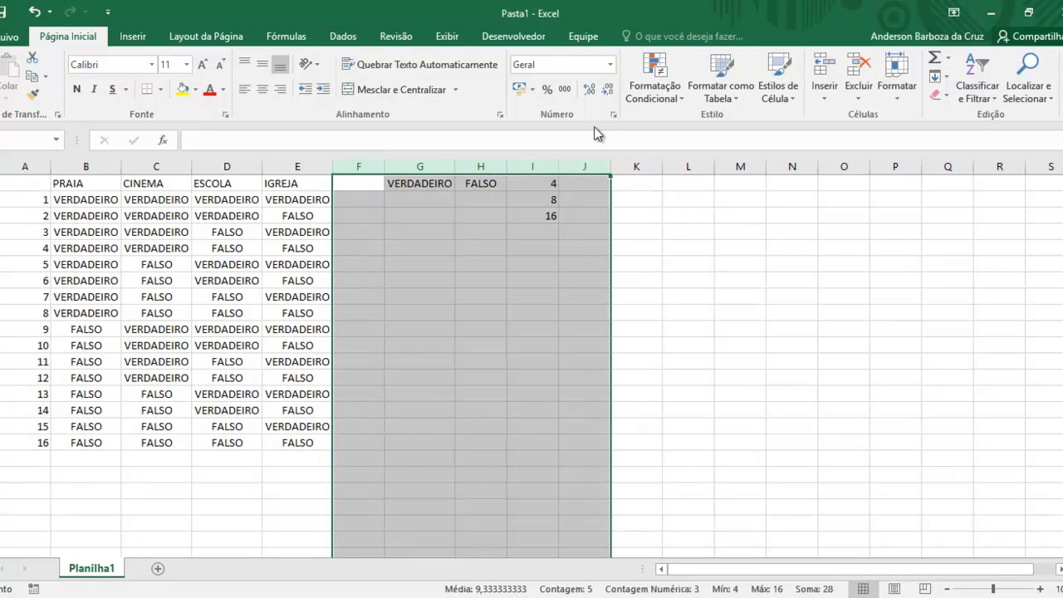
key("Delete")
left_click(781, 303)
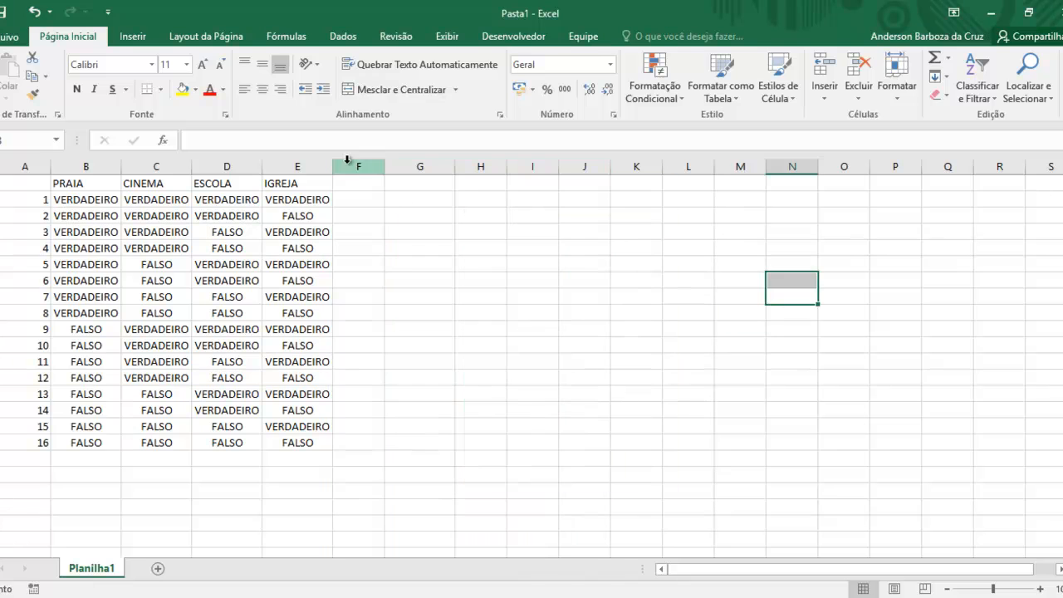
Enter the headers OU in F1 and E in G1.
left_click(366, 184)
type("OU")
key("Tab")
type("E")
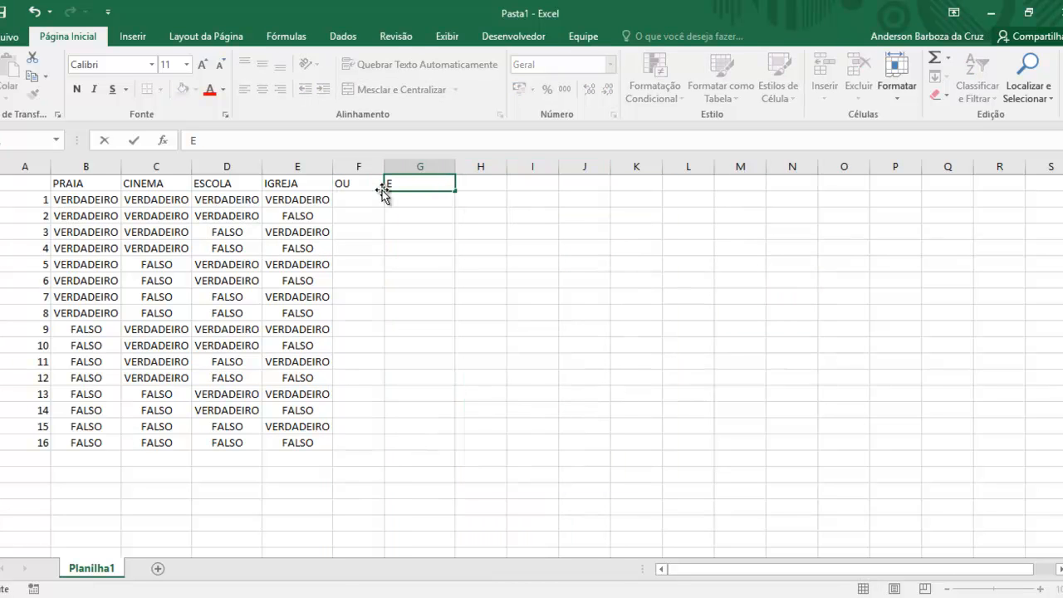
key("Down")
key("Right")
key("Right")
key("Right")
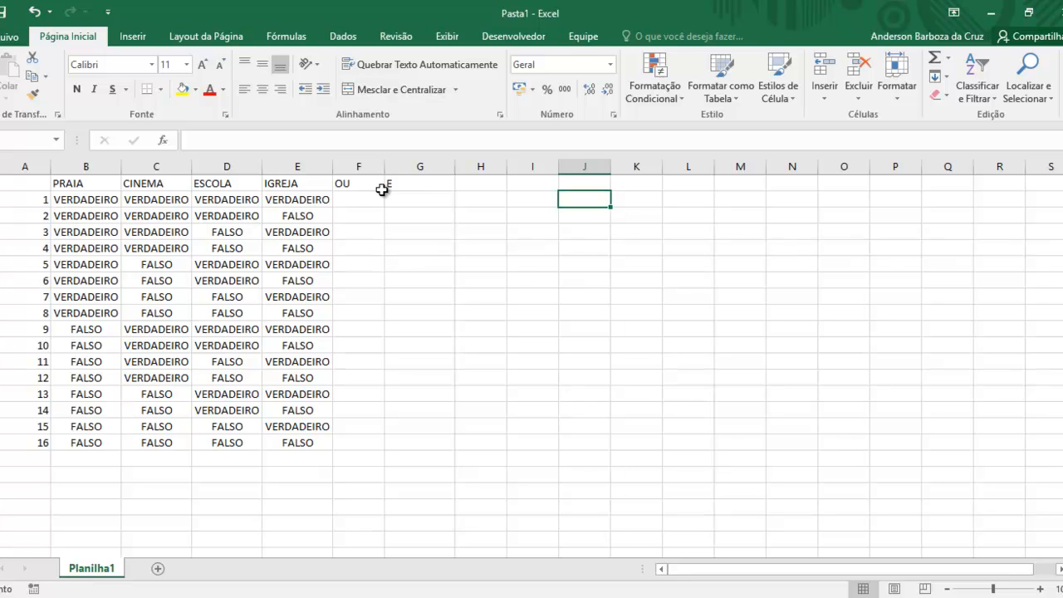
Open Paint by running the MSPAINT command in Windows.
key("super+r")
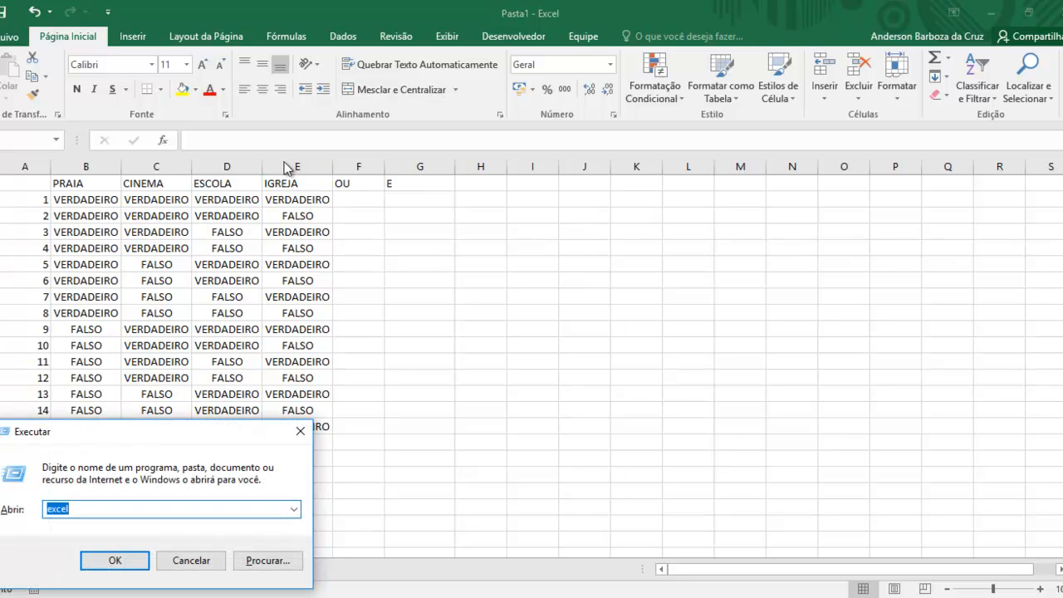
type("PAINT")
key("Return")
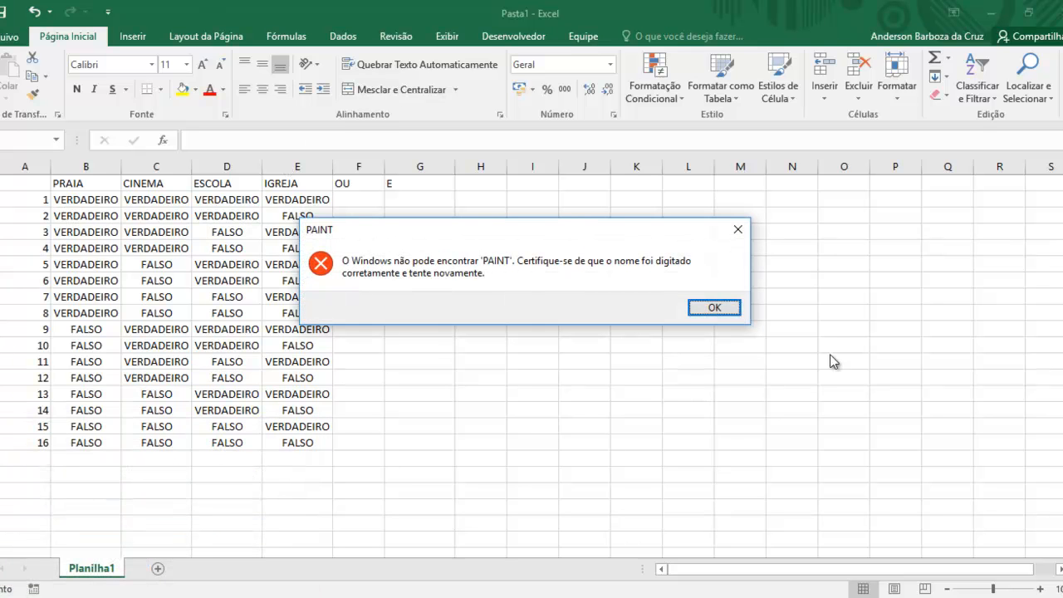
left_click(711, 307)
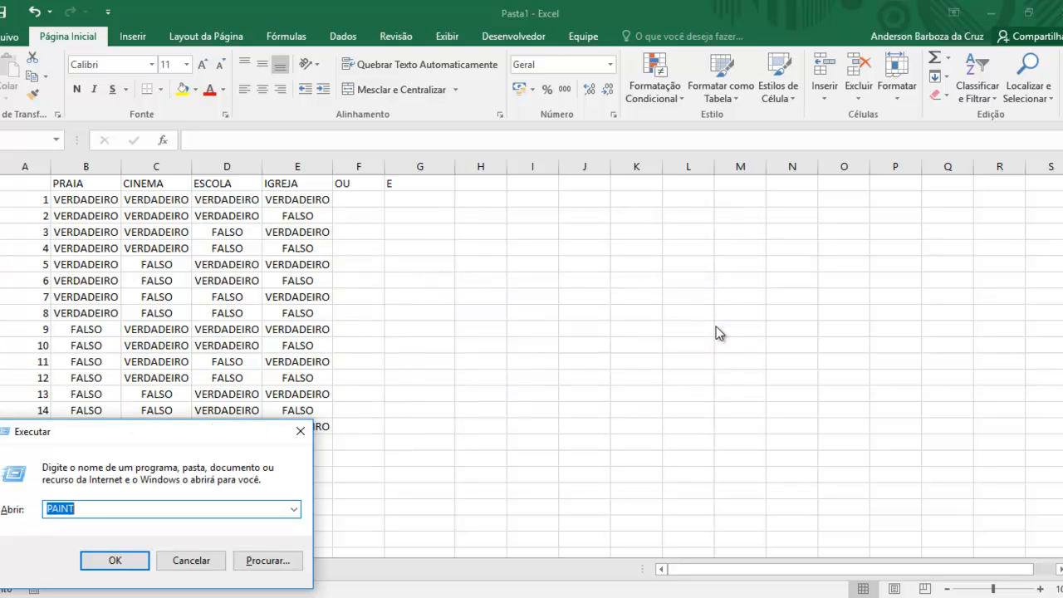
type("MSPAINT")
key("Return")
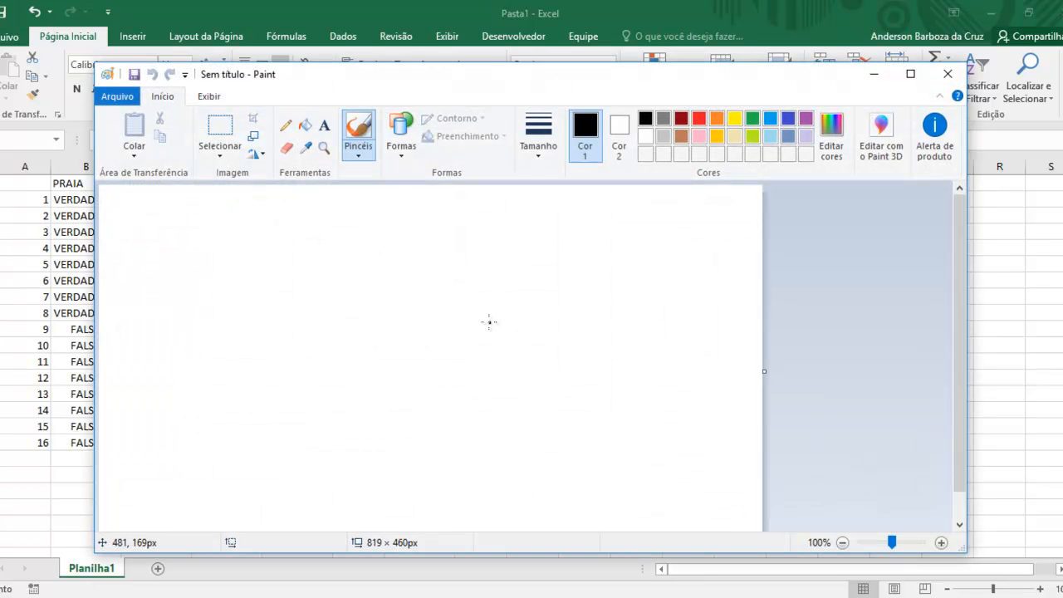
Maximize the Paint window and draw two overlapping circles labelled A and B with the brush.
left_click(489, 322)
left_click(759, 597)
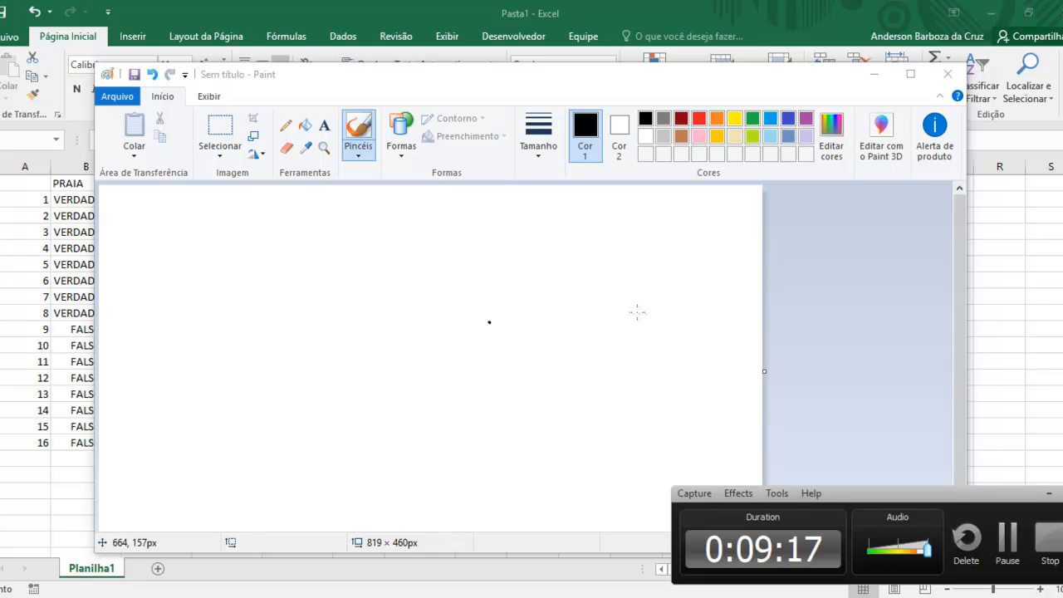
left_click_drag(584, 272, 590, 276)
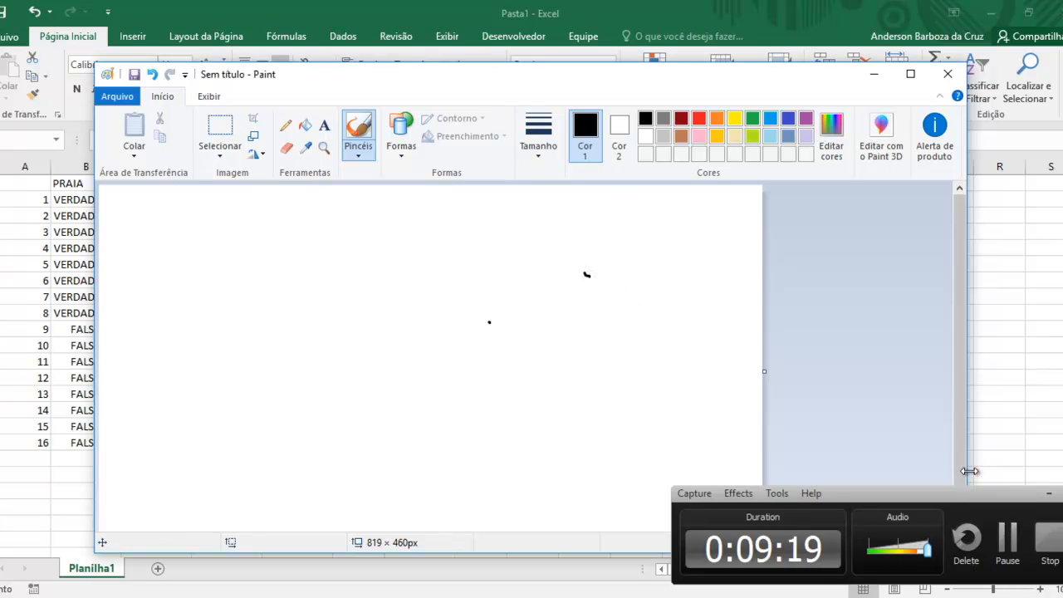
left_click(910, 73)
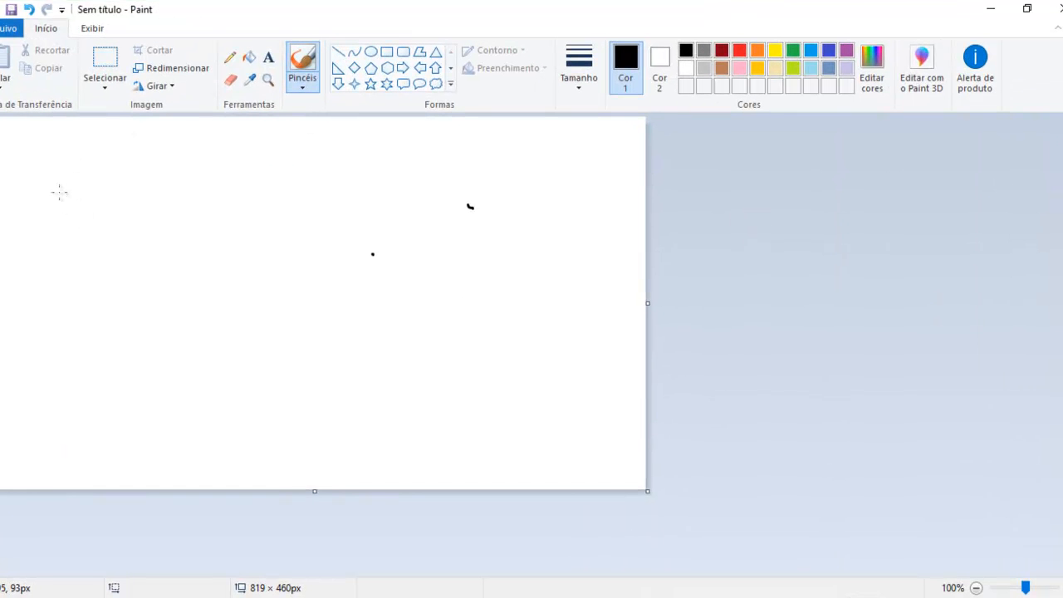
mouse_move(37, 206)
left_mouse_down()
mouse_move(197, 353)
mouse_move(138, 190)
mouse_move(38, 202)
left_mouse_up()
left_click_drag(113, 170, 167, 157)
mouse_move(379, 139)
left_mouse_down()
mouse_move(391, 179)
mouse_move(362, 170)
mouse_move(254, 207)
mouse_move(191, 362)
mouse_move(369, 307)
mouse_move(338, 218)
mouse_move(297, 196)
left_mouse_up()
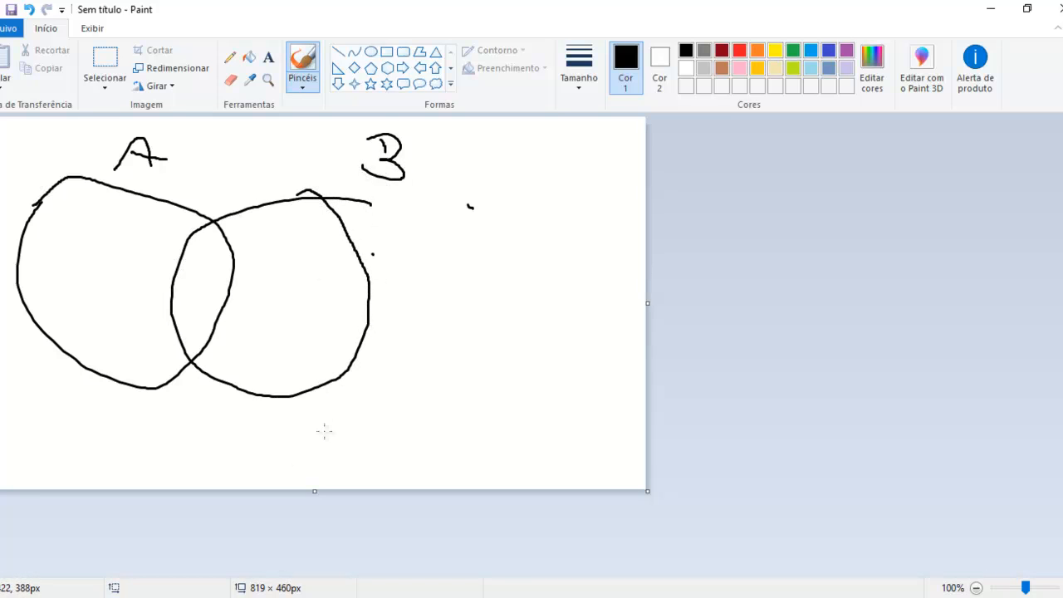
Hatch circles A and B with diagonal brush strokes, leaving their overlap clear.
left_click_drag(77, 185, 22, 266)
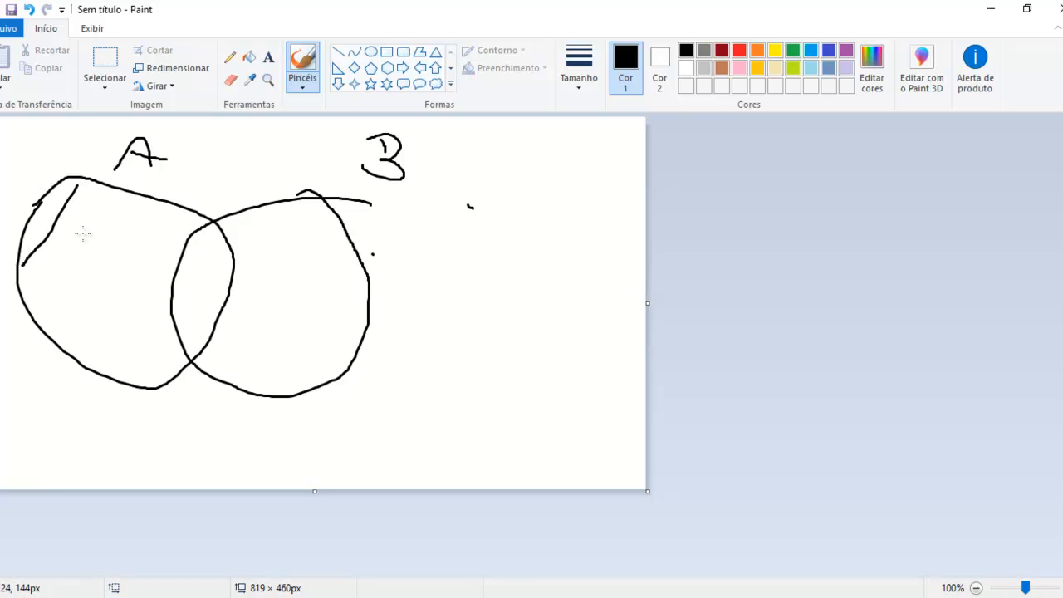
left_click_drag(109, 196, 51, 307)
left_click_drag(148, 208, 100, 339)
left_click_drag(166, 224, 144, 359)
left_click_drag(260, 222, 230, 269)
left_click_drag(308, 216, 224, 307)
left_click_drag(339, 259, 254, 345)
left_click_drag(360, 309, 283, 382)
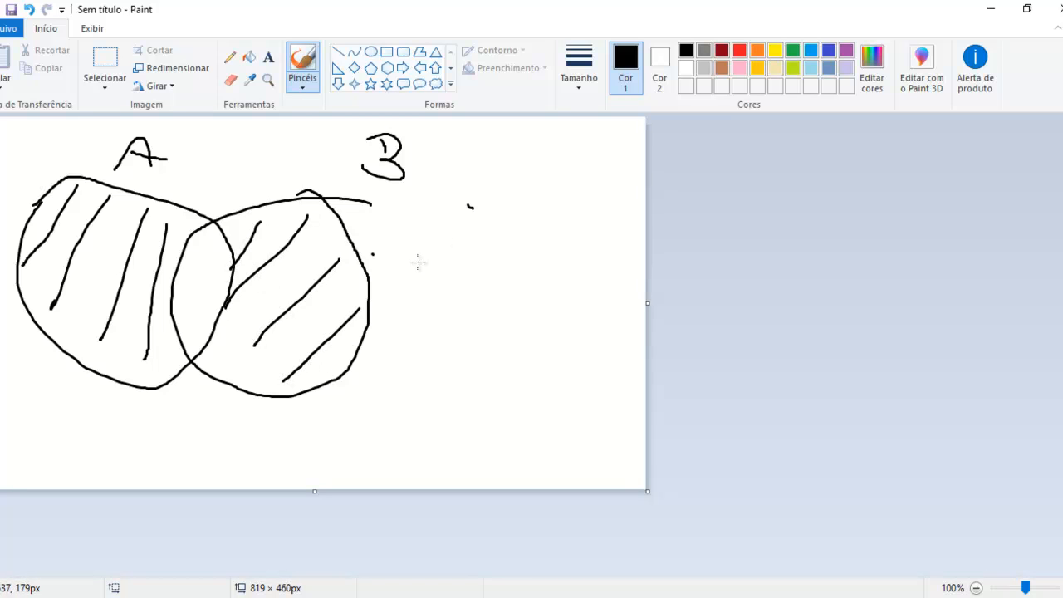
Handwrite the union formula A+B-(A∩B) beside the two circles.
mouse_move(391, 242)
left_mouse_down()
mouse_move(398, 191)
mouse_move(408, 232)
mouse_move(420, 213)
mouse_move(454, 227)
mouse_move(455, 206)
mouse_move(478, 234)
left_mouse_up()
mouse_move(460, 184)
left_mouse_down()
mouse_move(465, 206)
mouse_move(502, 216)
mouse_move(472, 222)
left_mouse_up()
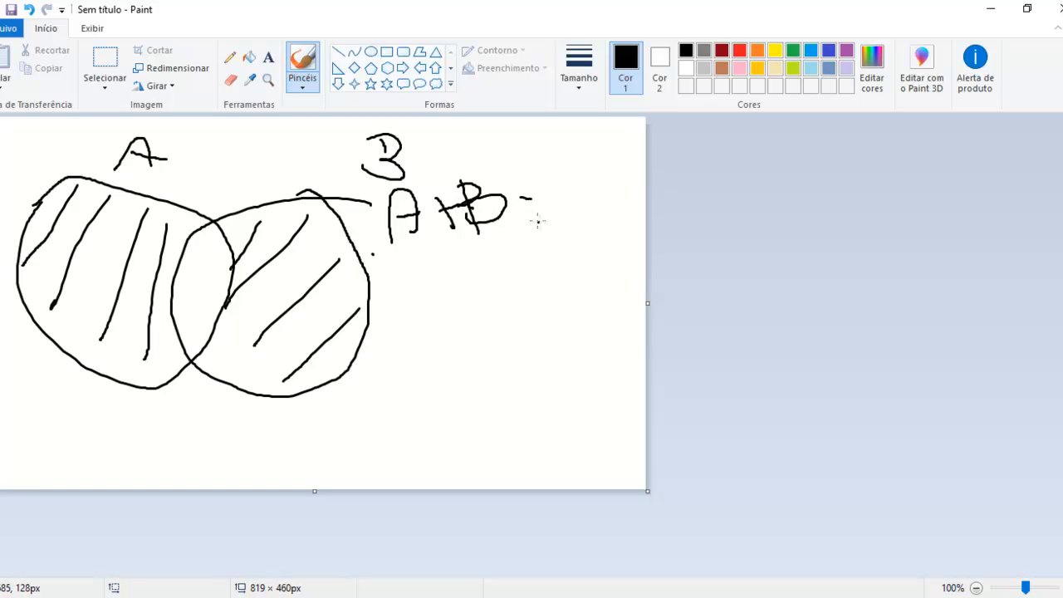
mouse_move(538, 219)
left_mouse_down()
mouse_move(566, 176)
mouse_move(559, 227)
left_mouse_up()
left_click_drag(523, 197, 569, 196)
left_click_drag(541, 163, 545, 264)
mouse_move(571, 222)
left_mouse_down()
mouse_move(589, 191)
mouse_move(607, 219)
left_mouse_up()
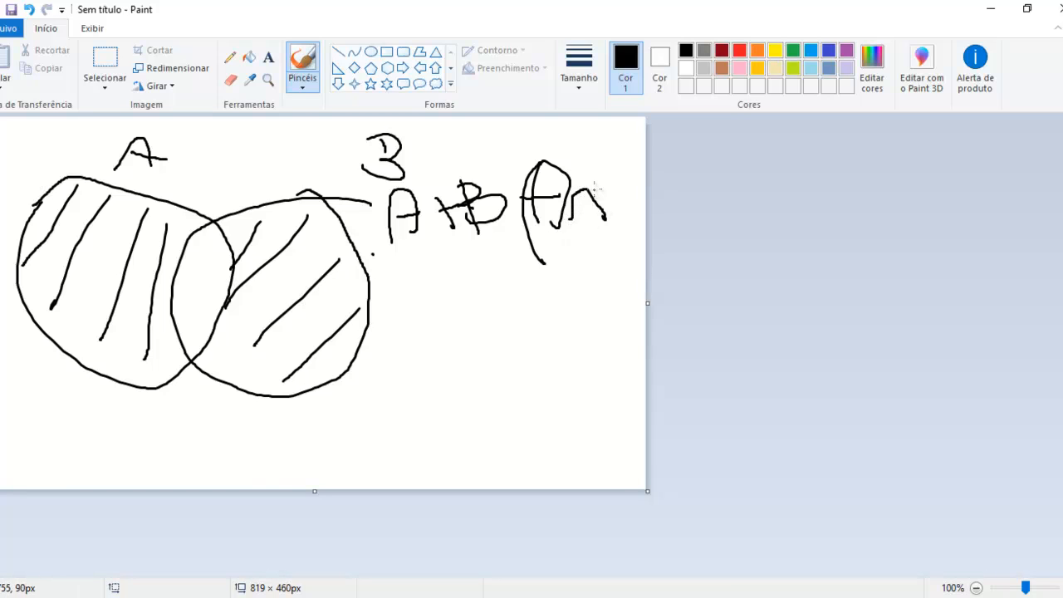
mouse_move(602, 180)
left_mouse_down()
mouse_move(624, 217)
mouse_move(606, 181)
mouse_move(633, 207)
mouse_move(630, 243)
left_mouse_up()
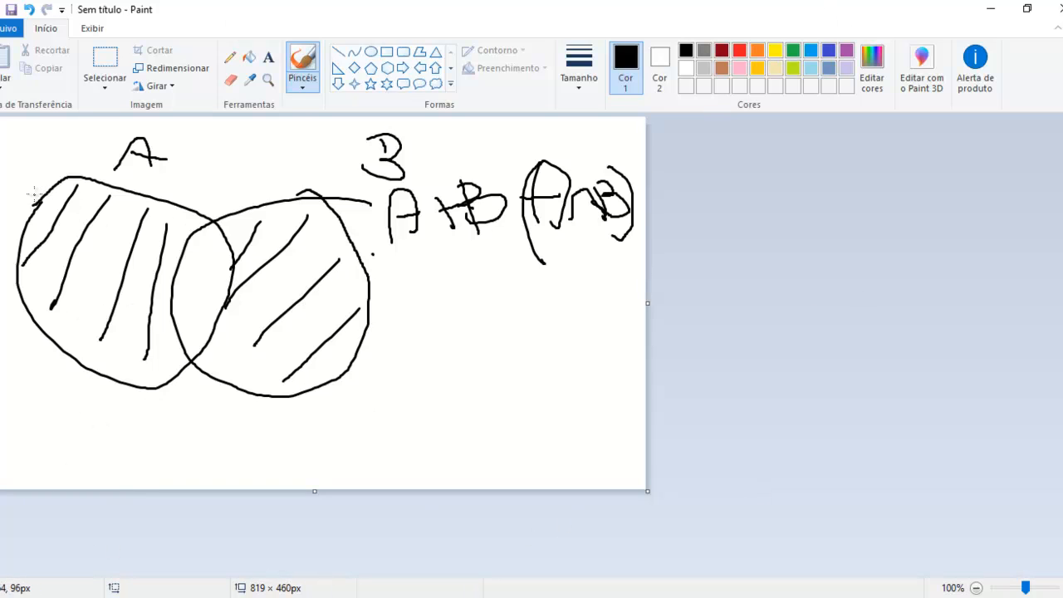
Write the elements 1, 2, 3 in circle A and 2, 3 in circle B, and list 1,2,3 below the formula.
mouse_move(62, 246)
left_mouse_down()
mouse_move(74, 276)
mouse_move(111, 277)
mouse_move(105, 292)
mouse_move(149, 309)
mouse_move(132, 332)
left_mouse_up()
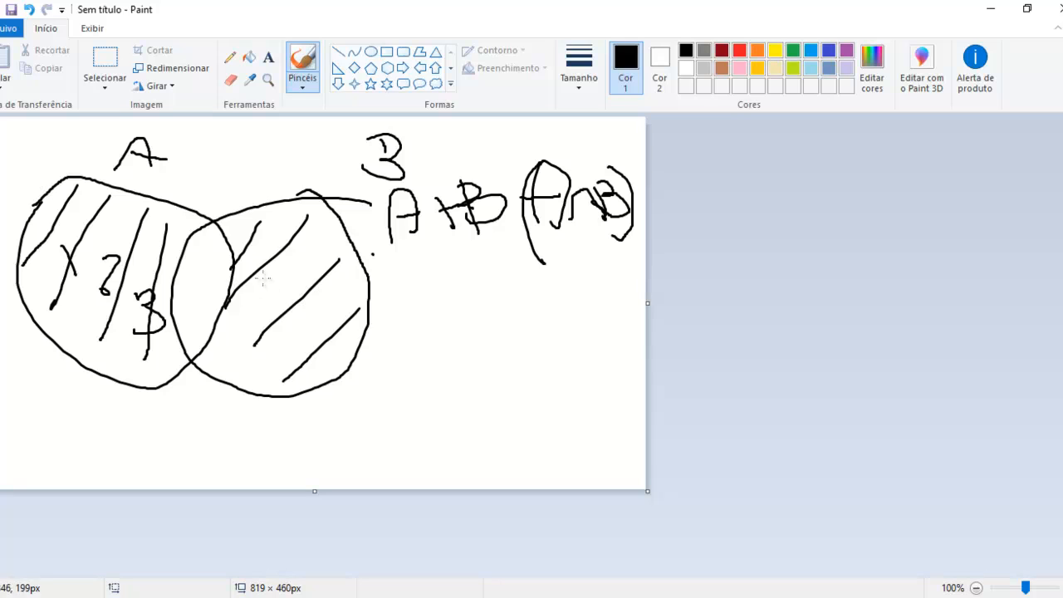
mouse_move(260, 281)
left_mouse_down()
mouse_move(248, 303)
mouse_move(291, 292)
mouse_move(314, 307)
mouse_move(289, 313)
left_mouse_up()
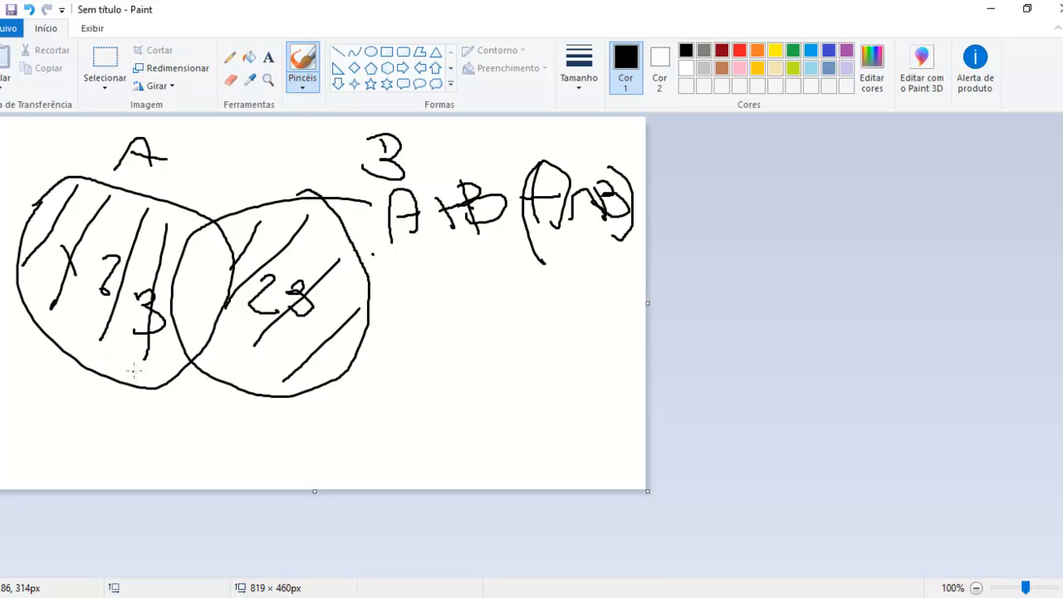
mouse_move(393, 286)
left_mouse_down()
mouse_move(385, 327)
mouse_move(413, 327)
mouse_move(448, 297)
mouse_move(452, 328)
mouse_move(464, 329)
left_mouse_up()
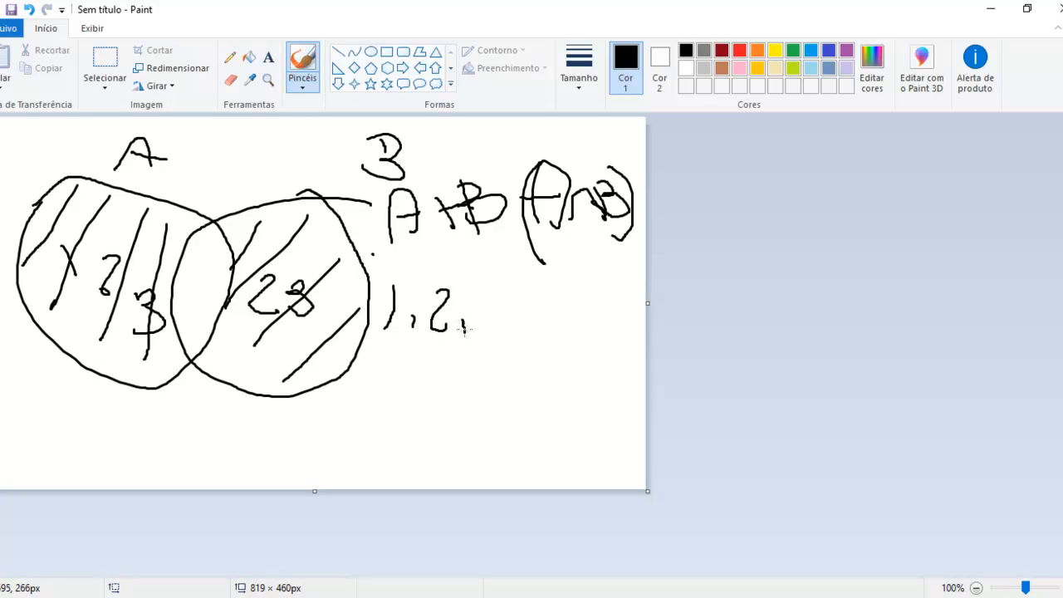
mouse_move(472, 292)
left_mouse_down()
mouse_move(500, 324)
mouse_move(482, 323)
left_mouse_up()
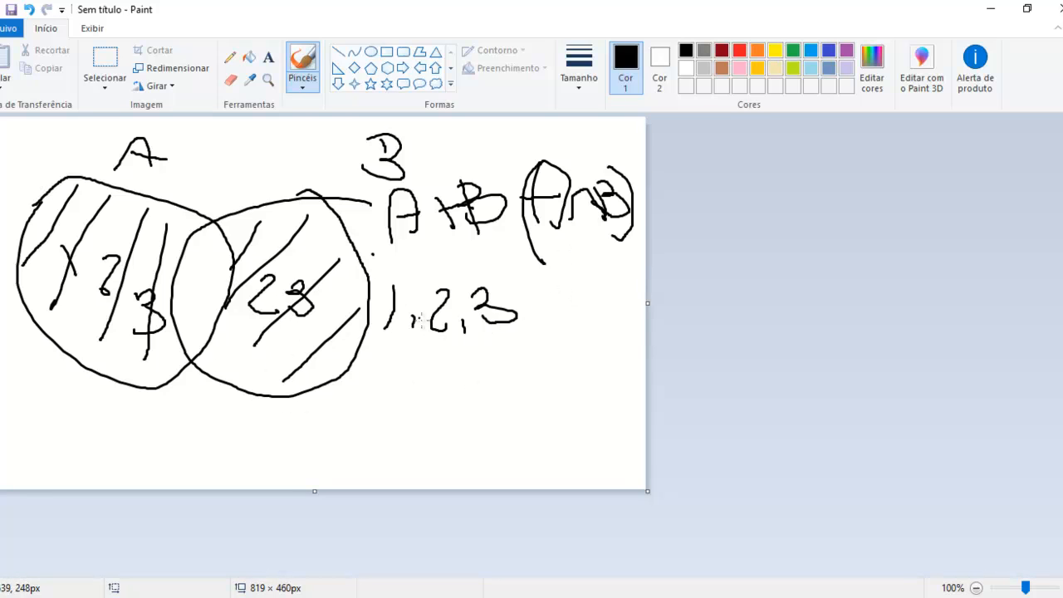
Widen the canvas to 1048 px and extend the list below the formula with ; 2, 3.
left_click(531, 293)
left_click_drag(647, 303, 832, 282)
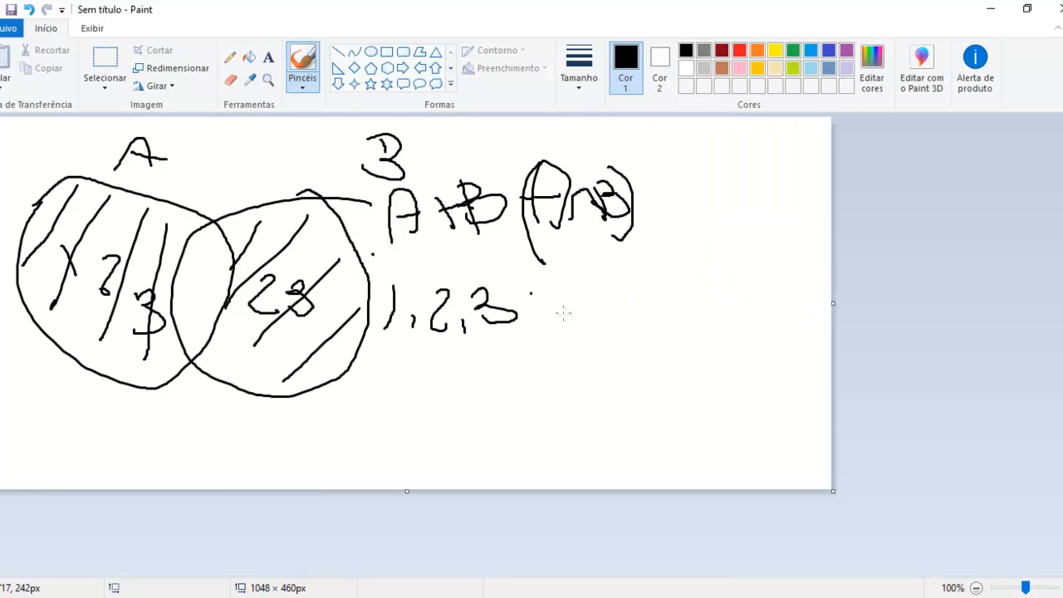
left_click_drag(536, 316, 535, 325)
left_click_drag(556, 290, 593, 336)
left_click_drag(617, 289, 616, 324)
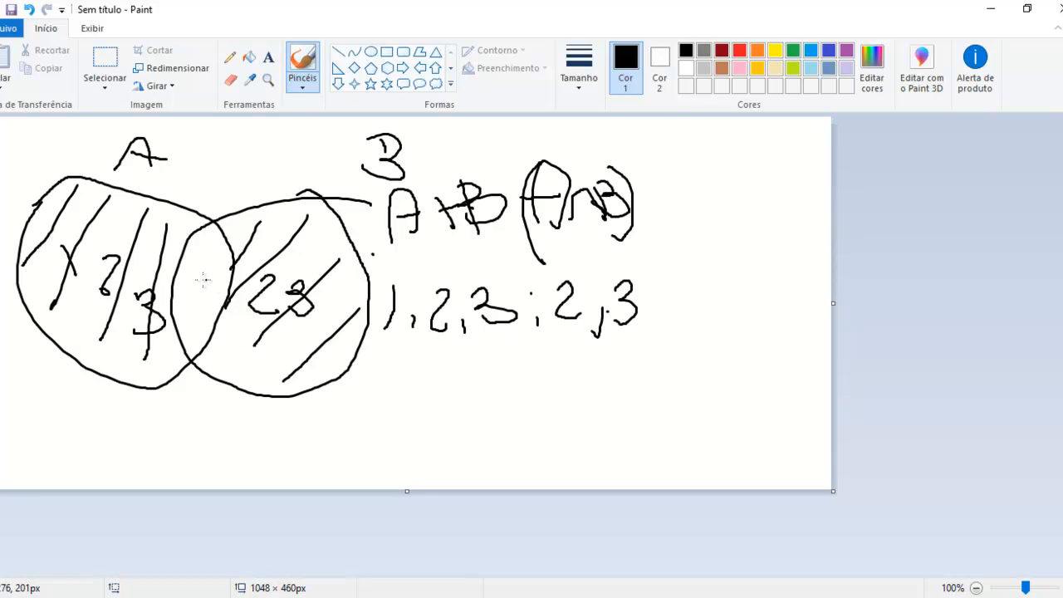
Write 2,3 in the overlap of the circles and cross out the repeated 2 and 3 in the list.
mouse_move(181, 275)
left_mouse_down()
mouse_move(193, 272)
mouse_move(201, 311)
left_mouse_up()
mouse_move(201, 274)
left_mouse_down()
mouse_move(218, 277)
mouse_move(210, 312)
left_mouse_up()
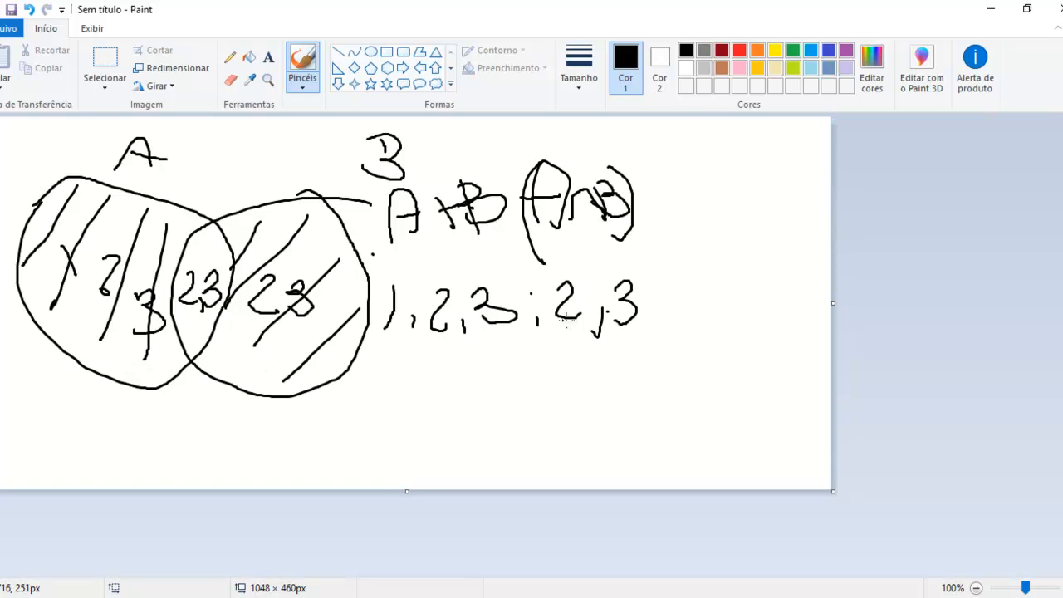
left_click_drag(586, 286, 552, 316)
left_click_drag(652, 280, 602, 334)
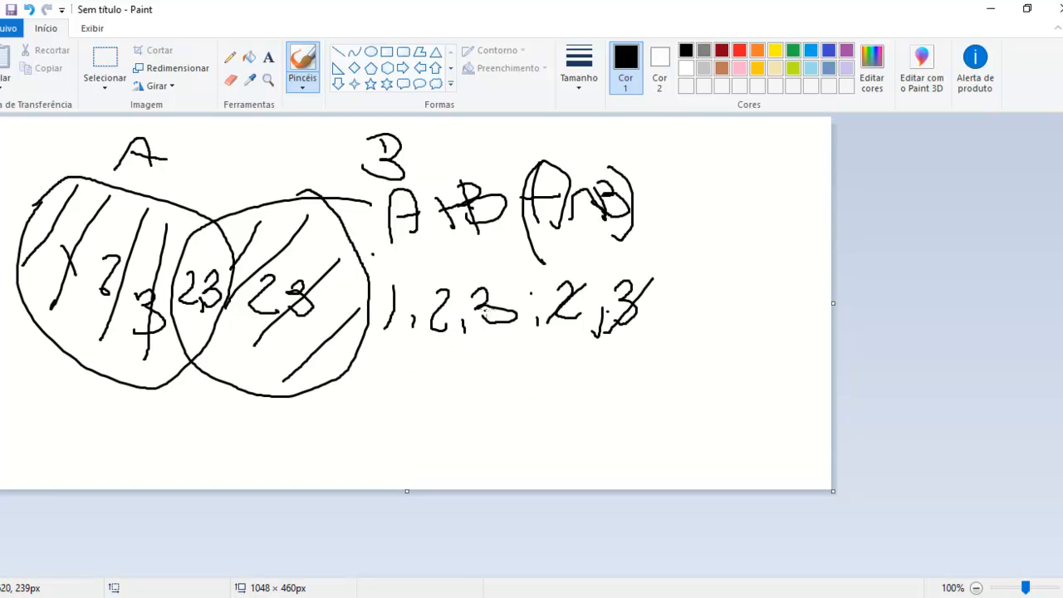
Circle the 2,3 in the list and draw a larger loop around 1,2,3.
mouse_move(520, 336)
left_mouse_down()
mouse_move(469, 270)
mouse_move(403, 300)
mouse_move(489, 358)
mouse_move(440, 249)
mouse_move(377, 374)
mouse_move(510, 336)
mouse_move(531, 319)
left_mouse_up()
left_click(600, 352)
Close the Paint sketch of the sets without saving it and return to the Excel truth table.
left_click(1026, 8)
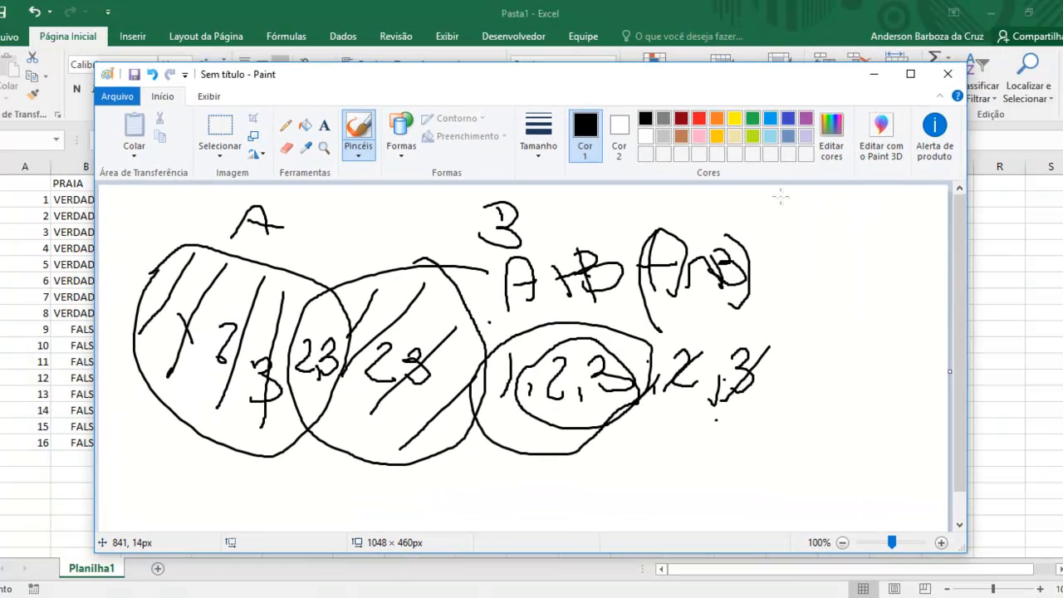
left_click_drag(799, 91, 807, 90)
left_click(954, 72)
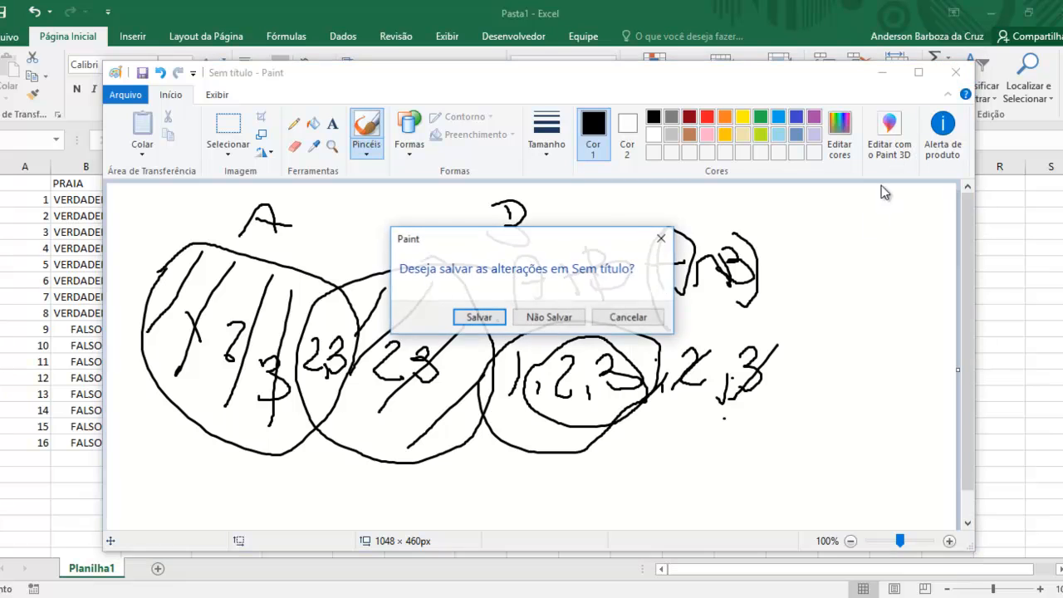
left_click(549, 317)
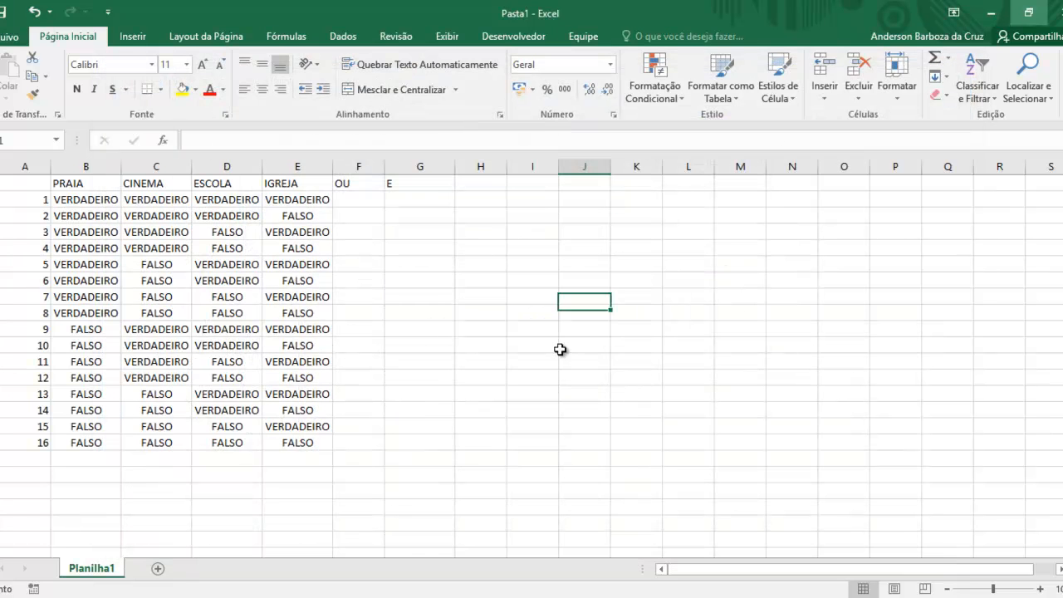
left_click(369, 203)
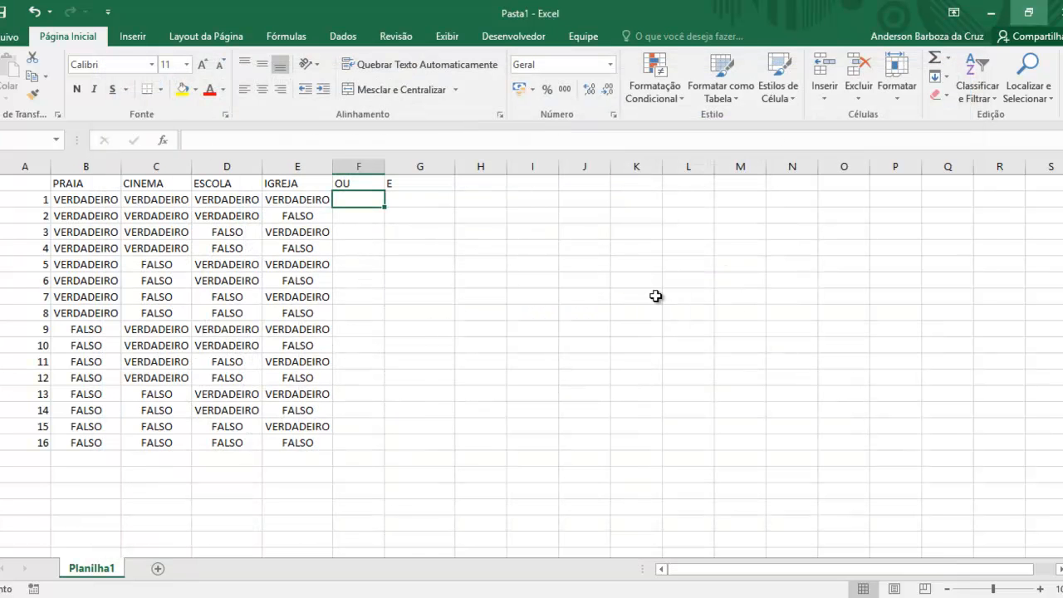
type("=")
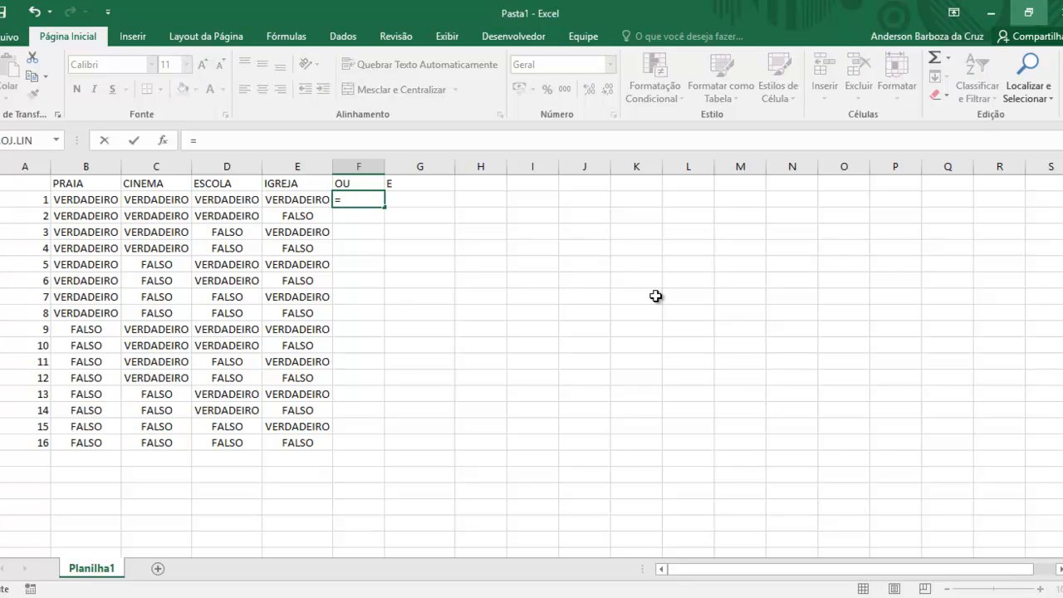
type("O")
key("Right")
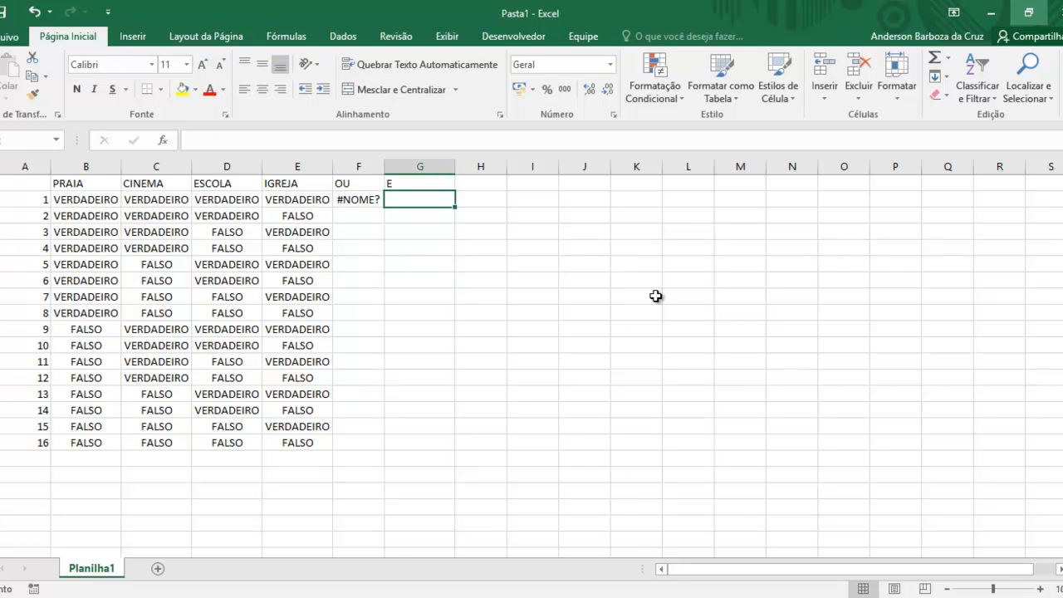
Enter the formula =OU(B2;C2;D2;E2) in cell F2 of the OU column.
left_click(366, 205)
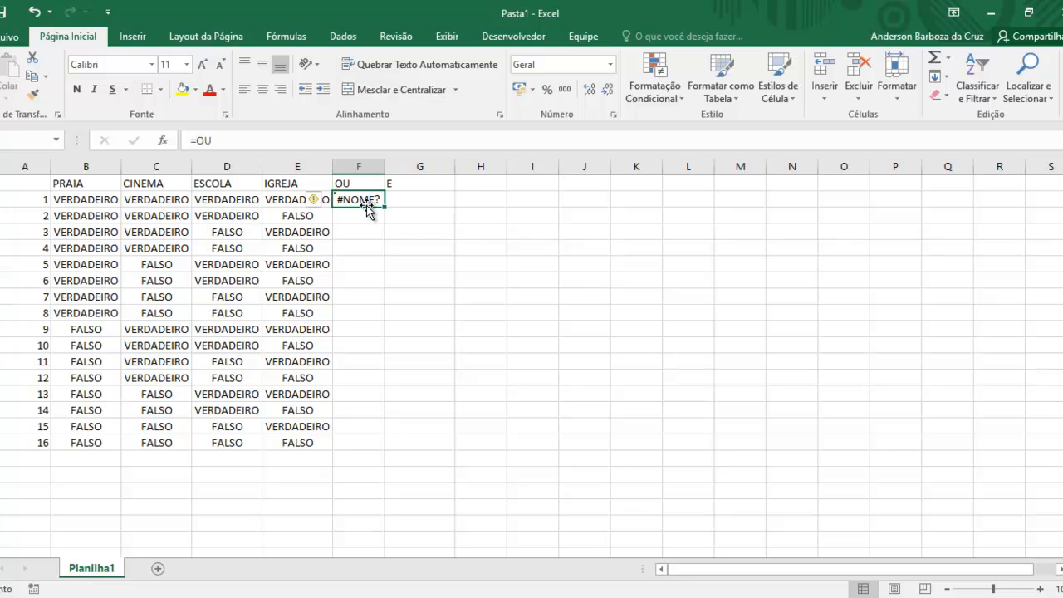
type("=OU(")
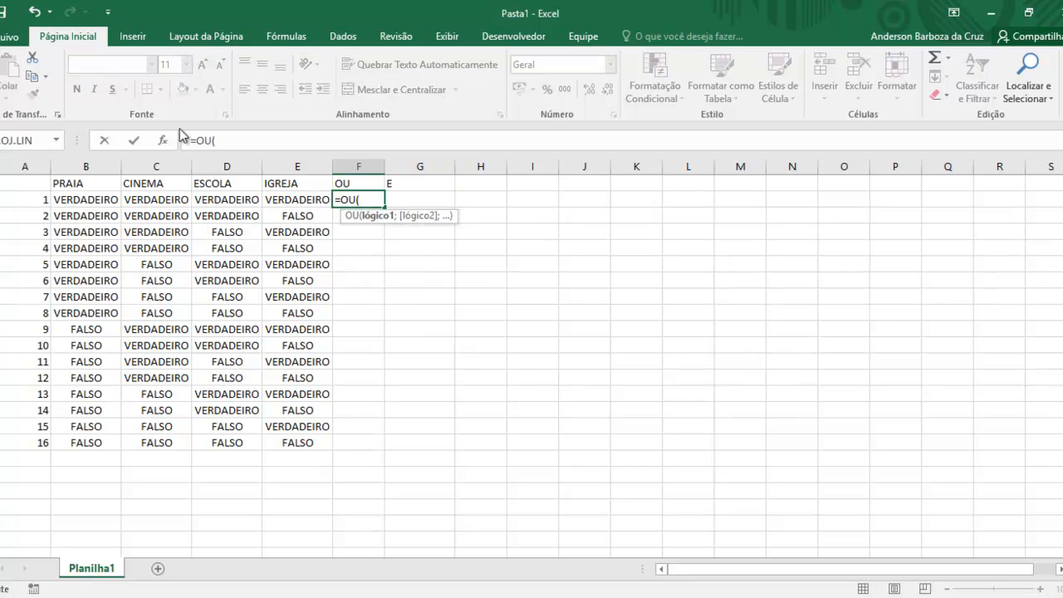
left_click(82, 201)
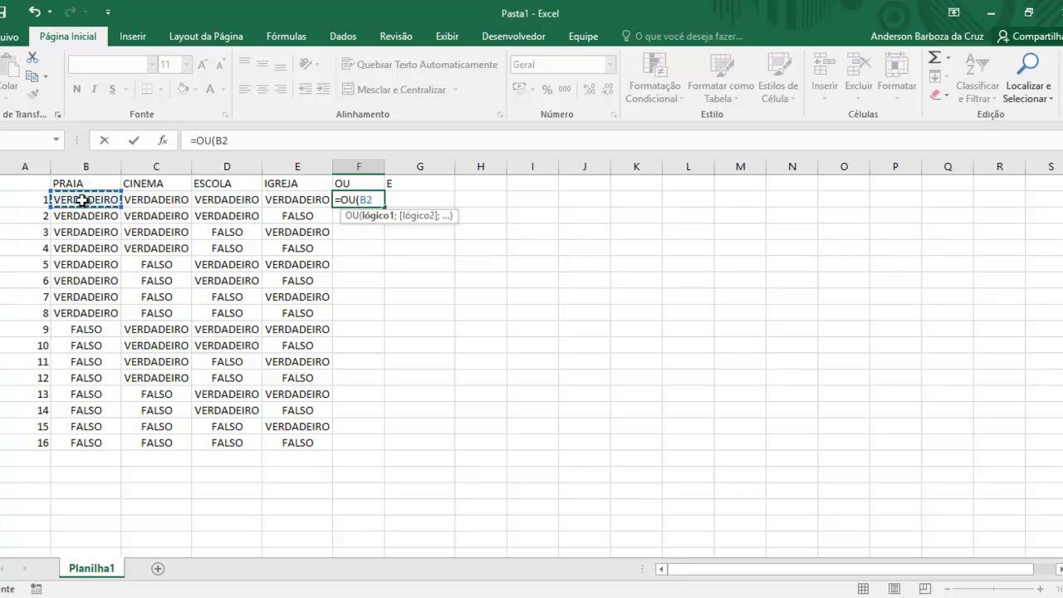
type(";")
left_click(164, 205)
type(";")
left_click(230, 201)
type(";")
left_click(302, 204)
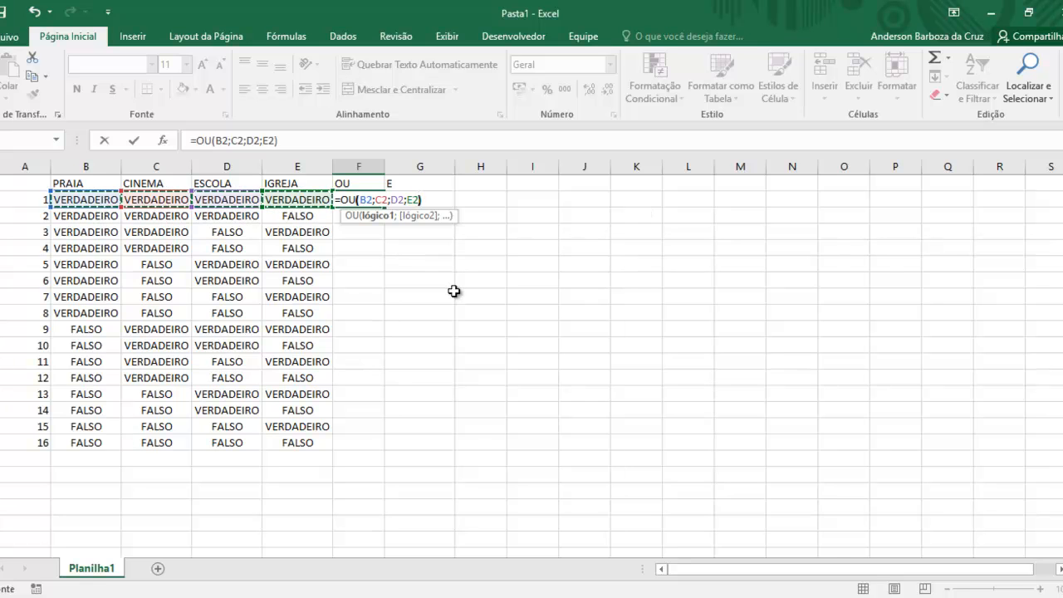
key("Return")
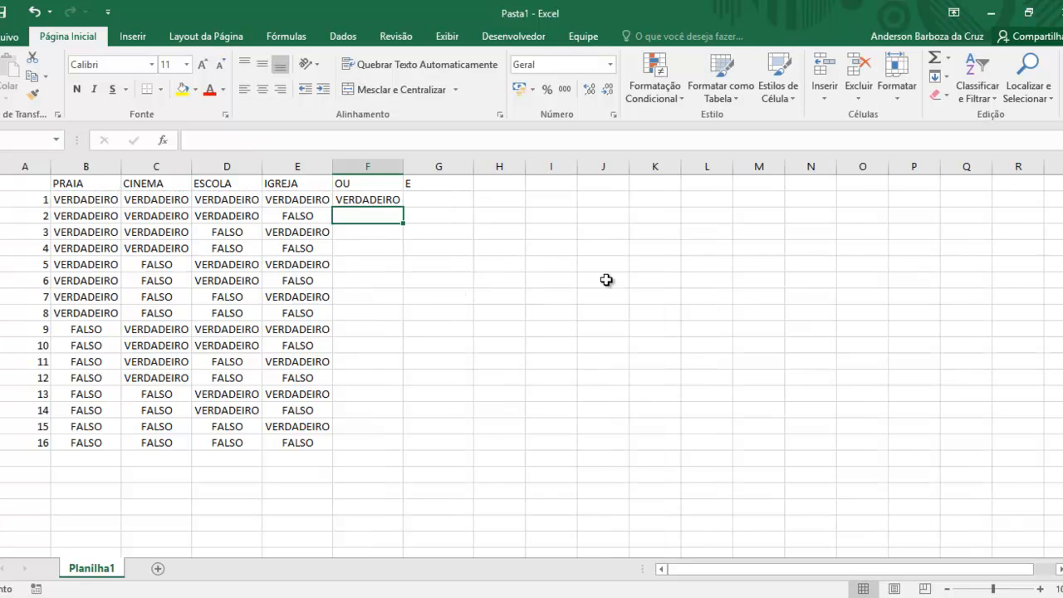
Fill the OU formula from F2 down to the row numbered 16 and check a copied formula near the end.
left_click(397, 202)
double_click(401, 211)
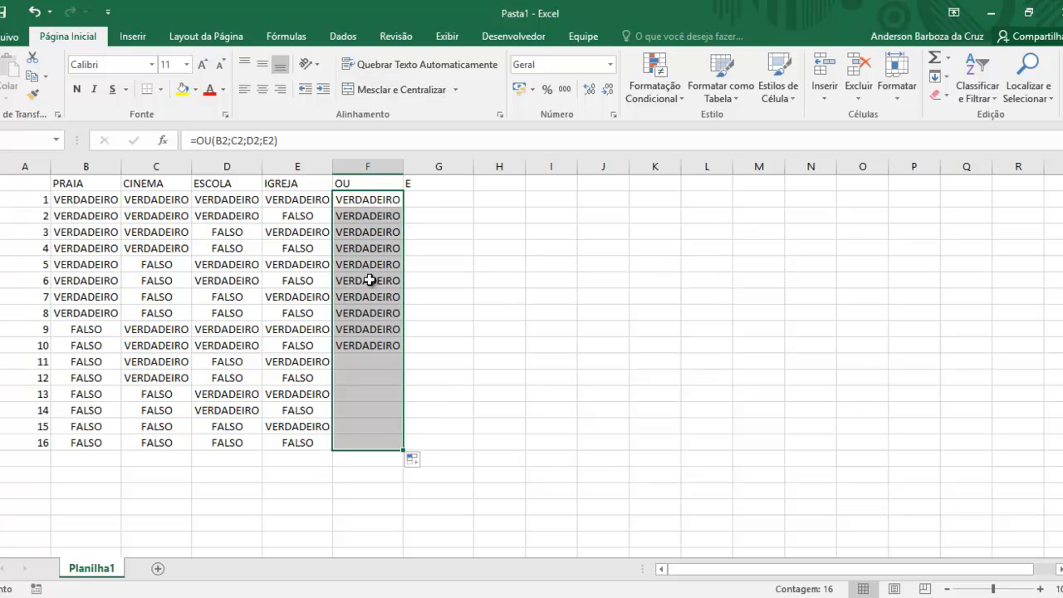
left_click(459, 334)
left_click(396, 395)
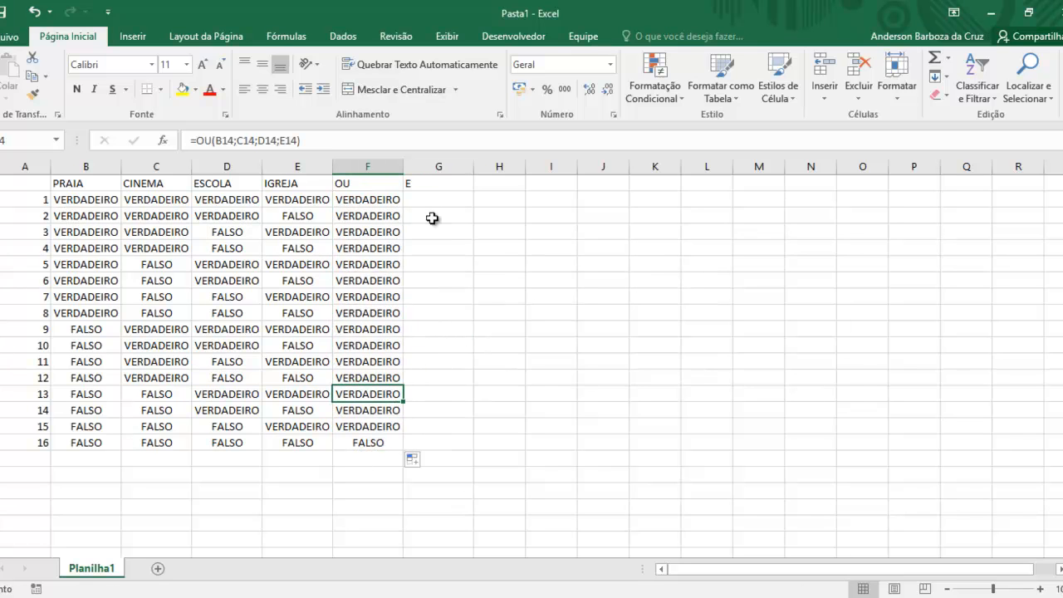
left_click(475, 284)
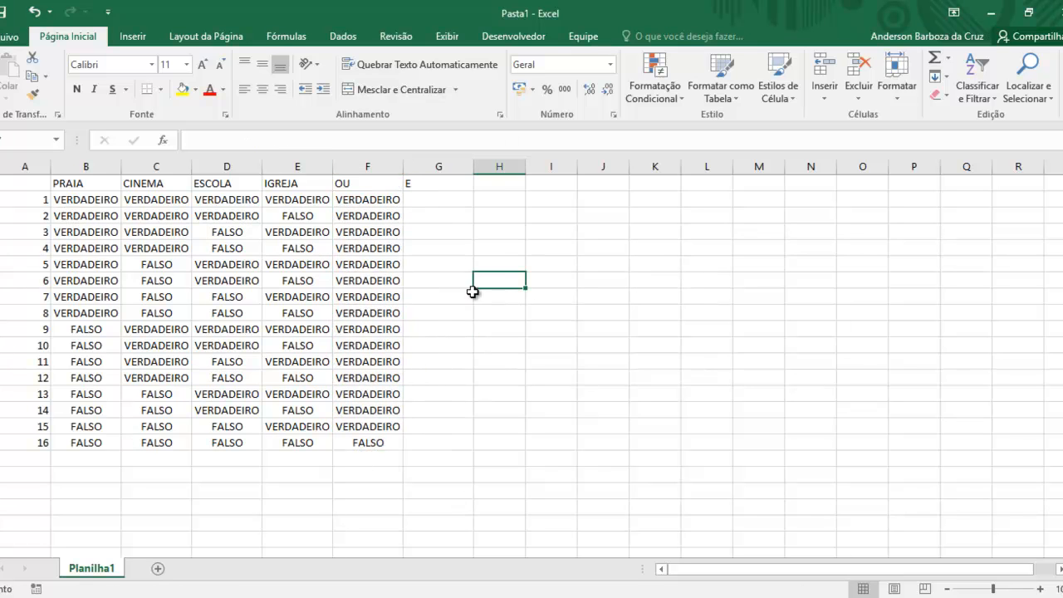
left_click(437, 204)
left_click(397, 196)
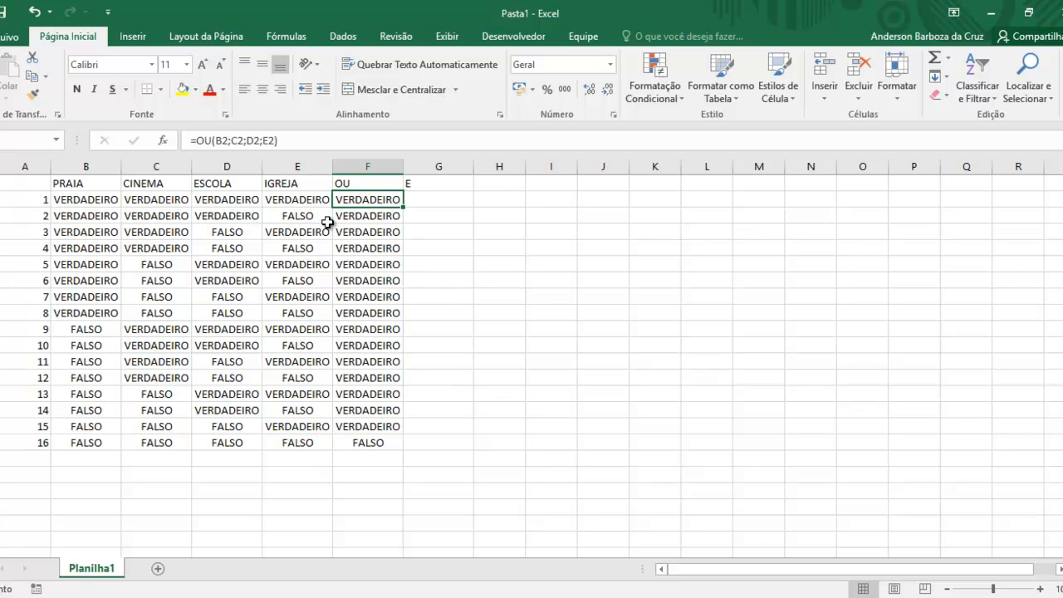
left_click(453, 200)
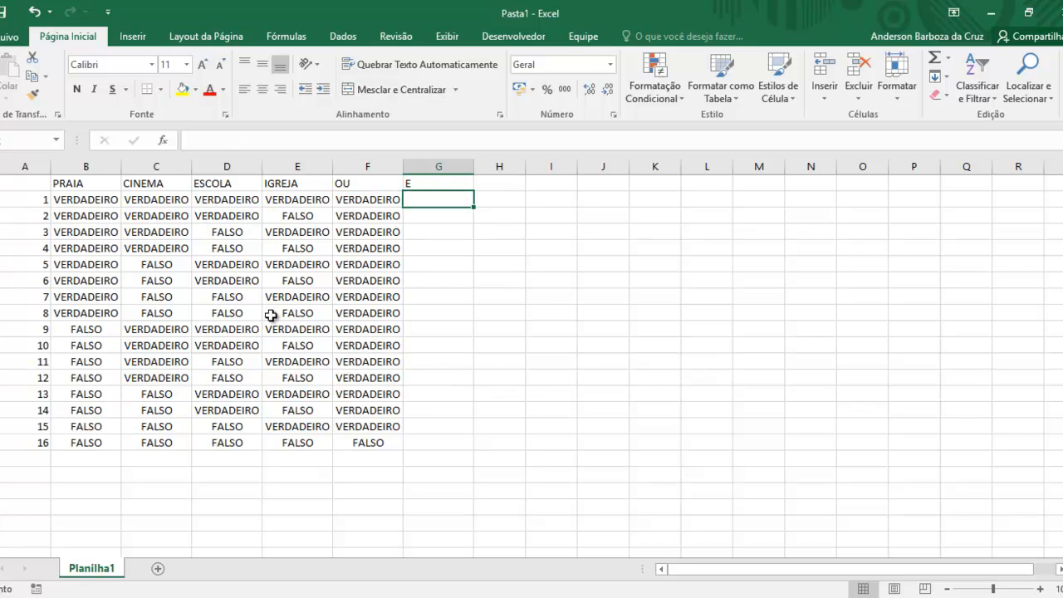
key("alt+Tab")
key("alt+Tab")
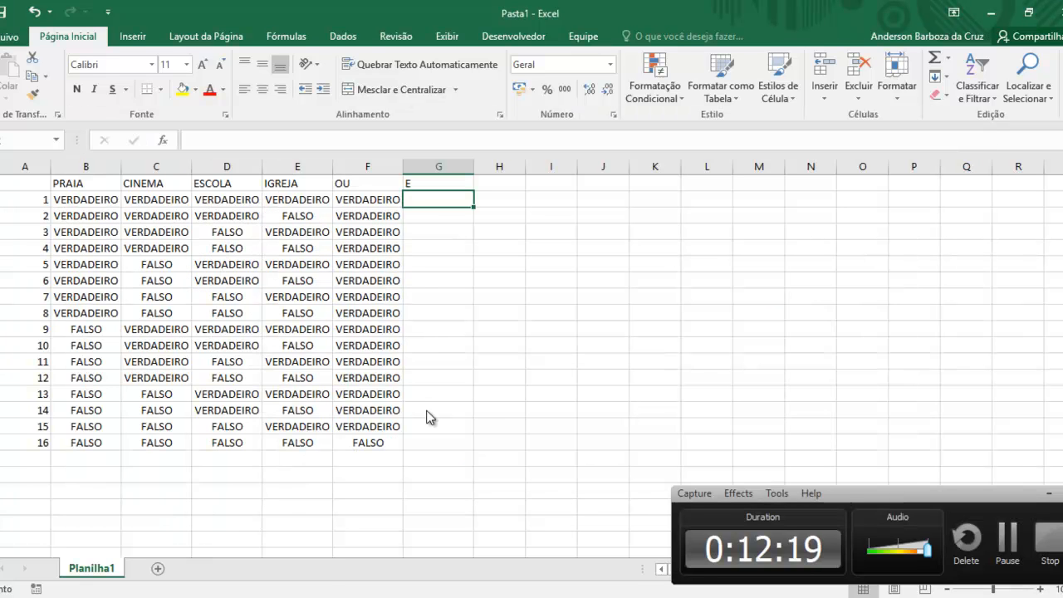
Switch to a new Paint drawing, sketch two overlapping circles with their intersection hatched, and discard the drawing without saving.
key("super+r")
key("Return")
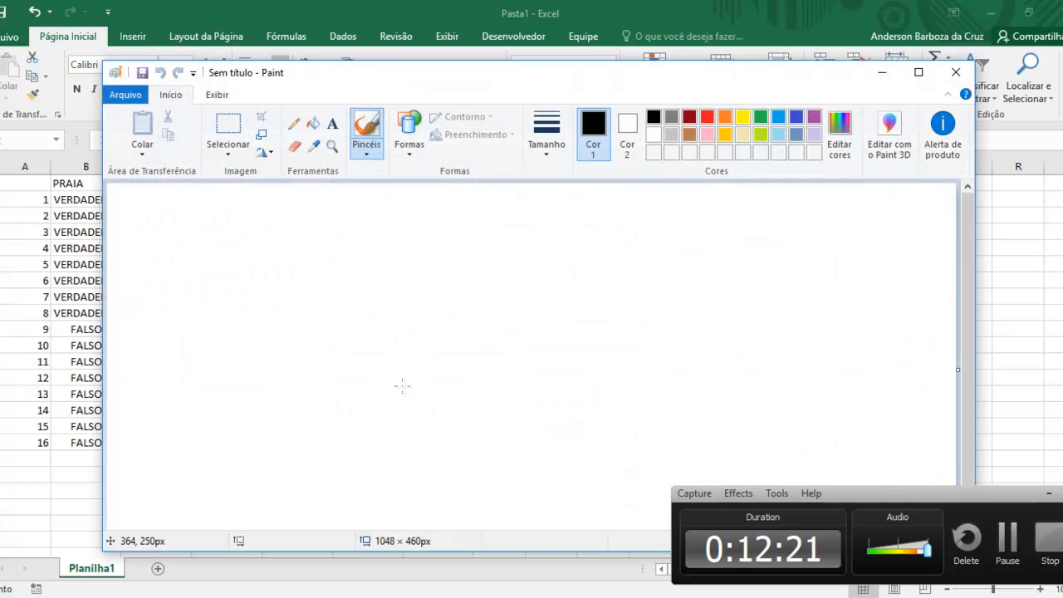
mouse_move(323, 246)
left_mouse_down()
mouse_move(247, 409)
mouse_move(394, 255)
mouse_move(300, 241)
left_mouse_up()
mouse_move(494, 236)
left_mouse_down()
mouse_move(445, 246)
mouse_move(537, 463)
mouse_move(548, 250)
mouse_move(486, 231)
left_mouse_up()
mouse_move(429, 282)
left_mouse_down()
mouse_move(385, 332)
mouse_move(410, 342)
mouse_move(384, 369)
left_mouse_up()
left_click_drag(457, 321, 398, 386)
mouse_move(456, 358)
left_mouse_down()
mouse_move(405, 413)
mouse_move(433, 405)
mouse_move(411, 432)
left_mouse_up()
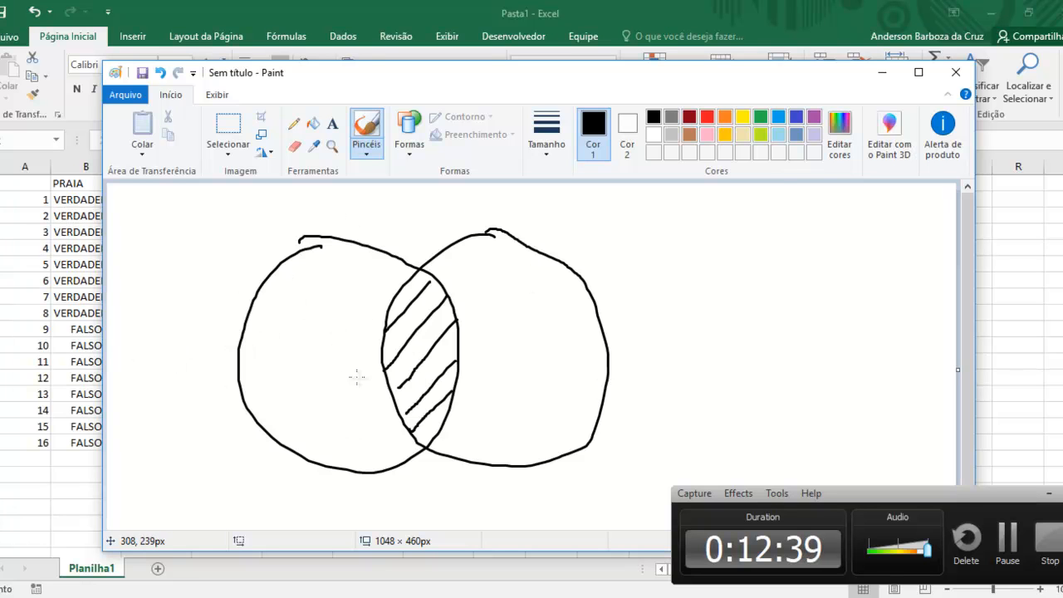
left_click(881, 72)
left_click(549, 313)
Enter the formula =E(B2;C2;D2;E2) in cell G2 of the E column.
left_click(443, 210)
left_click(444, 202)
type("=")
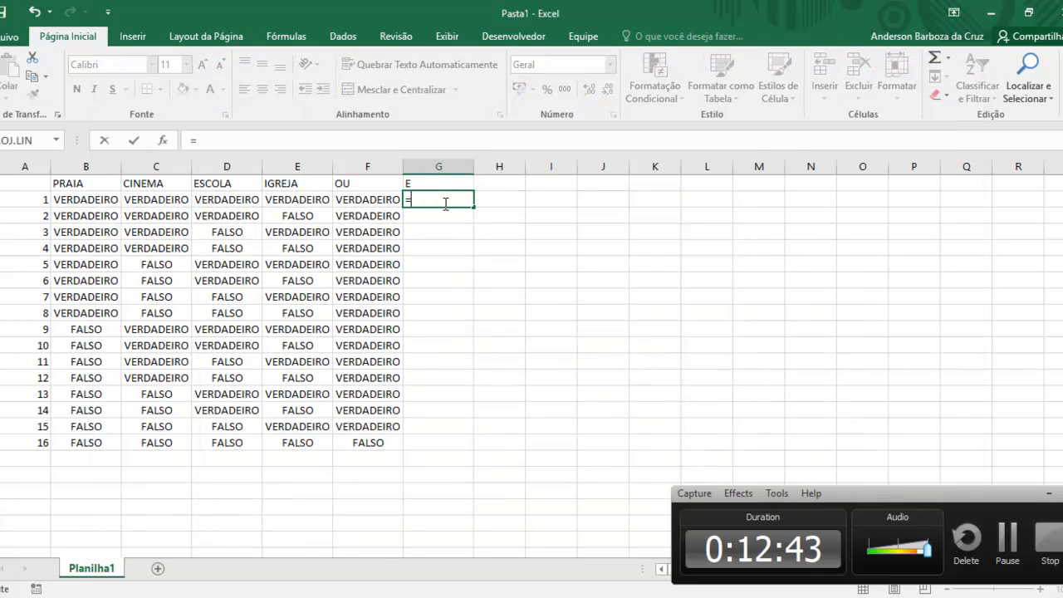
type("E(")
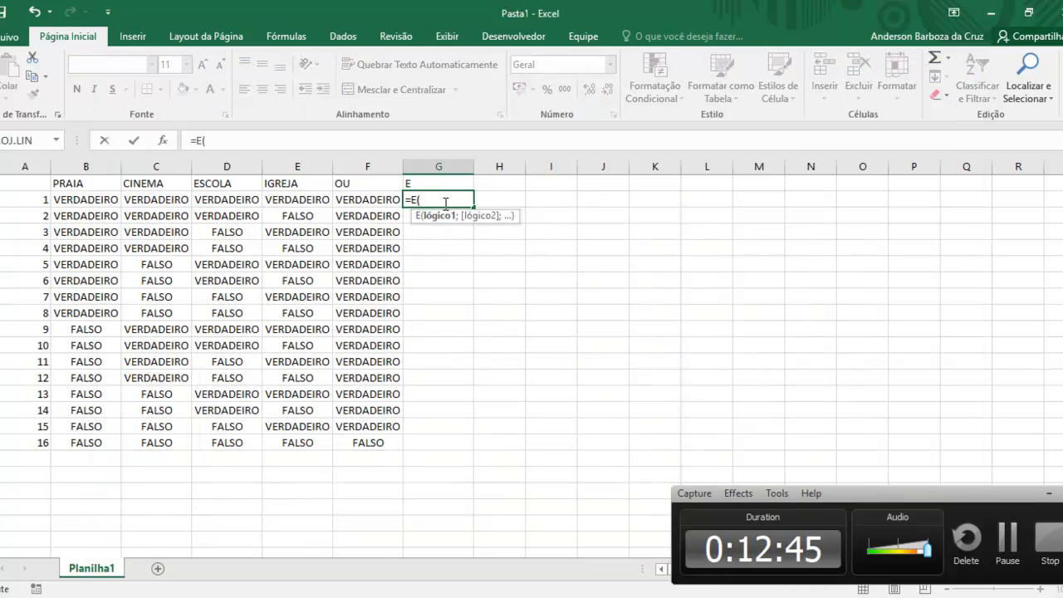
left_click(90, 203)
type(";")
left_click(170, 199)
type(";")
left_click(226, 201)
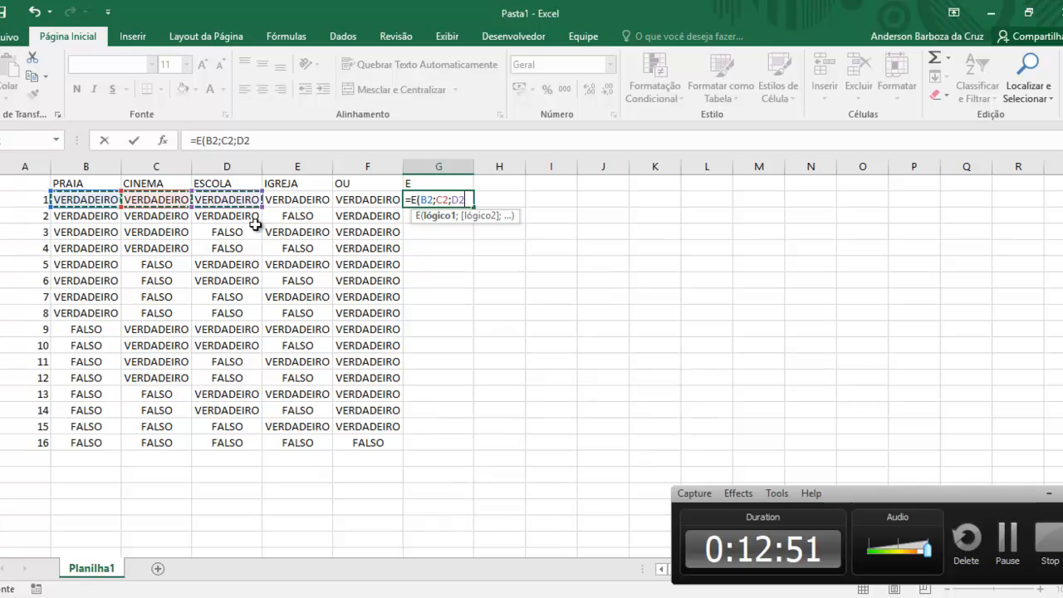
type(";")
left_click(282, 203)
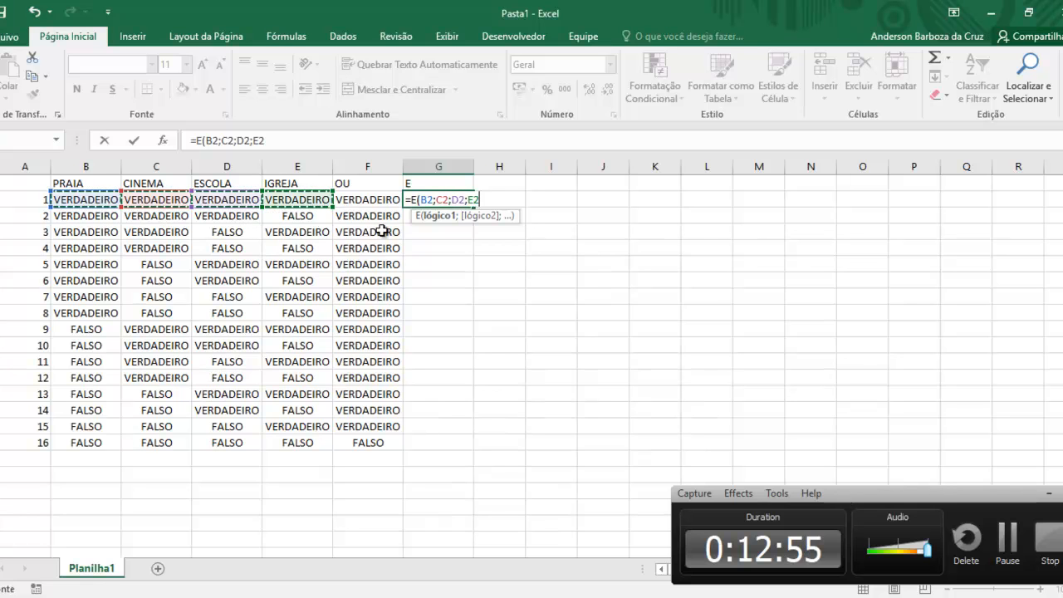
type(")")
key("Return")
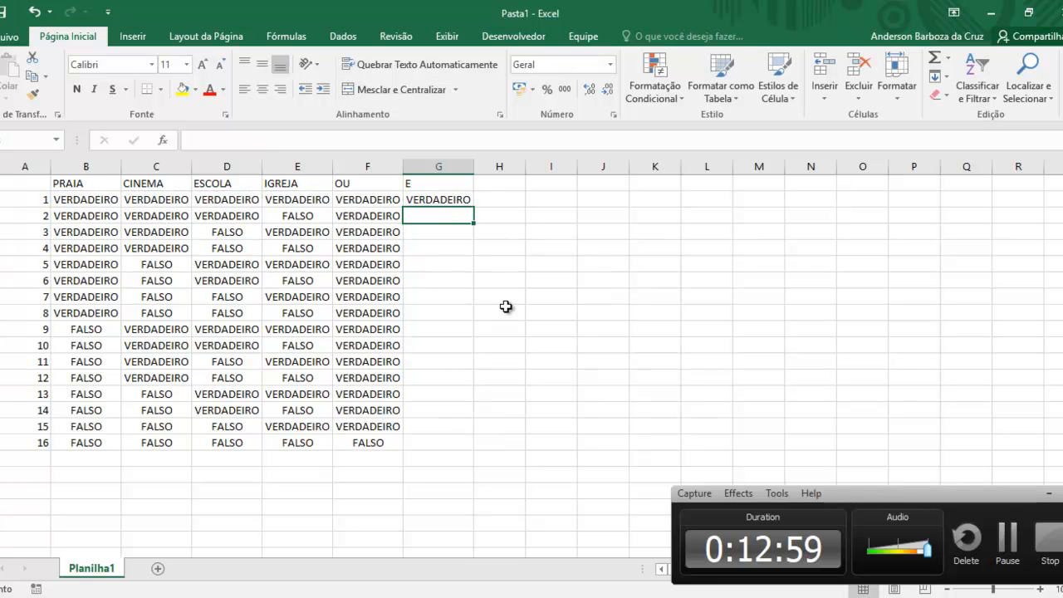
Fill the E formula from G2 down to the row numbered 16.
left_click(458, 197)
double_click(474, 208)
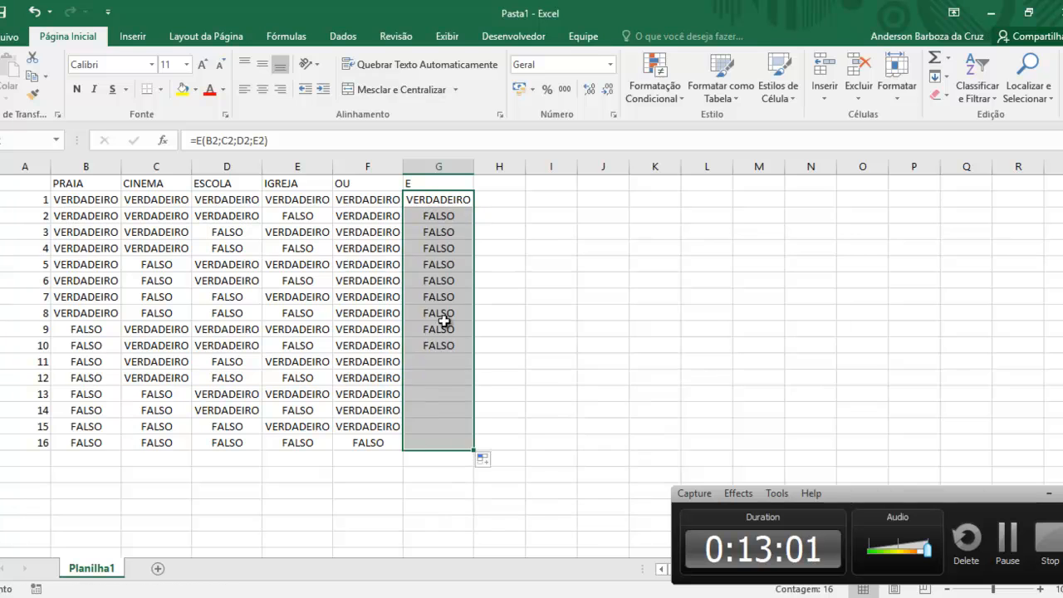
left_click(531, 333)
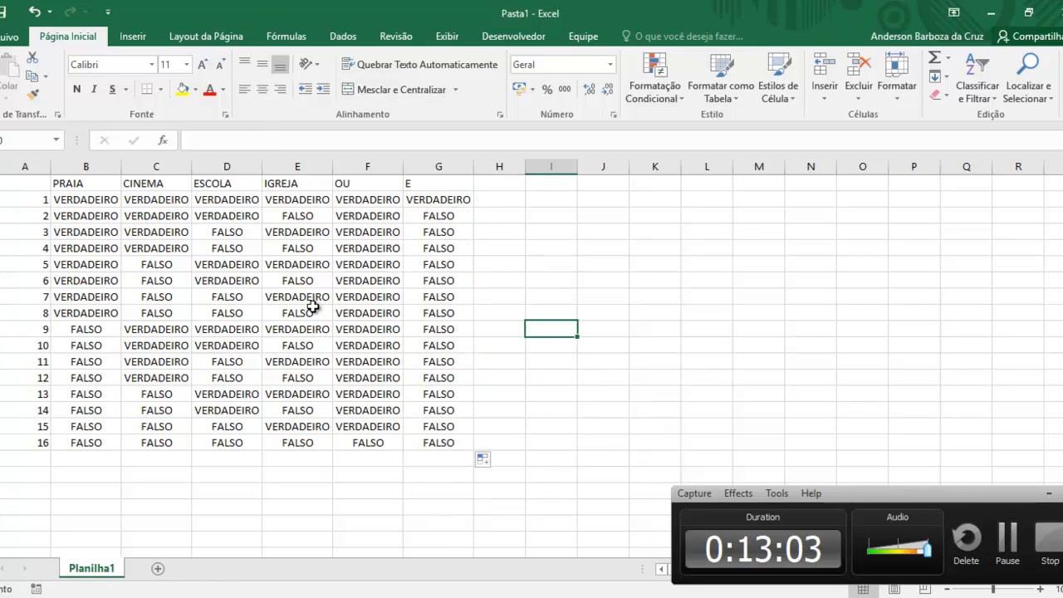
Examine the OU and E results in the first, second and last rows, and highlight the whole block of truth values B2:G17.
left_click(421, 219)
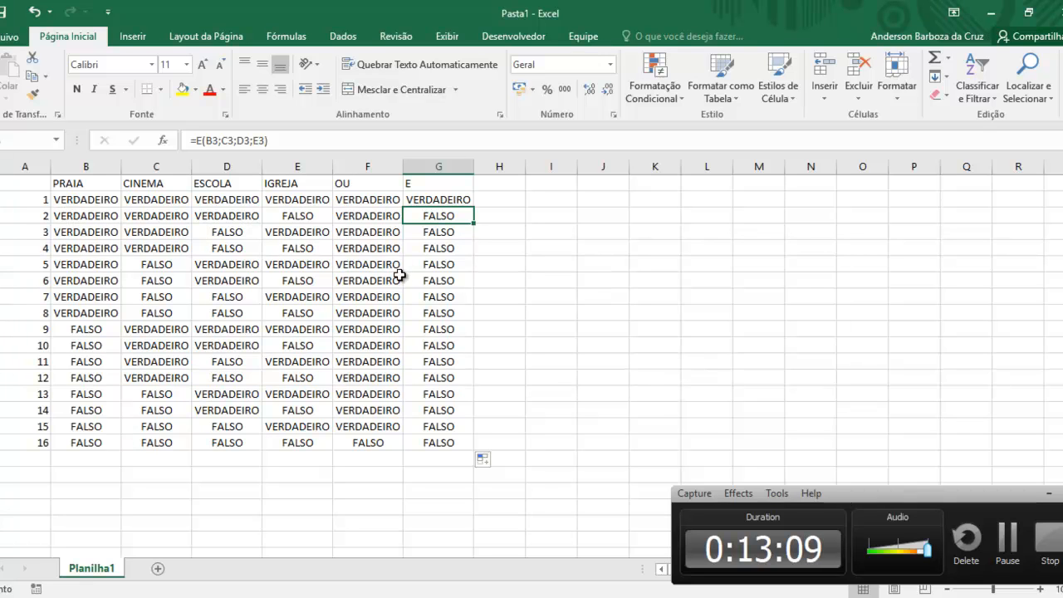
mouse_move(202, 597)
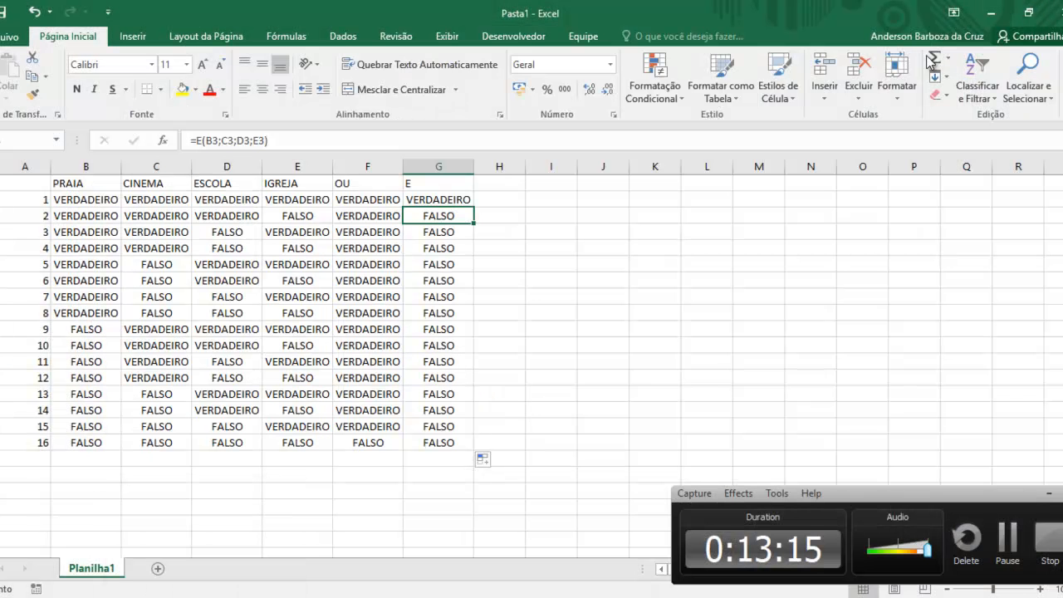
left_click(354, 445)
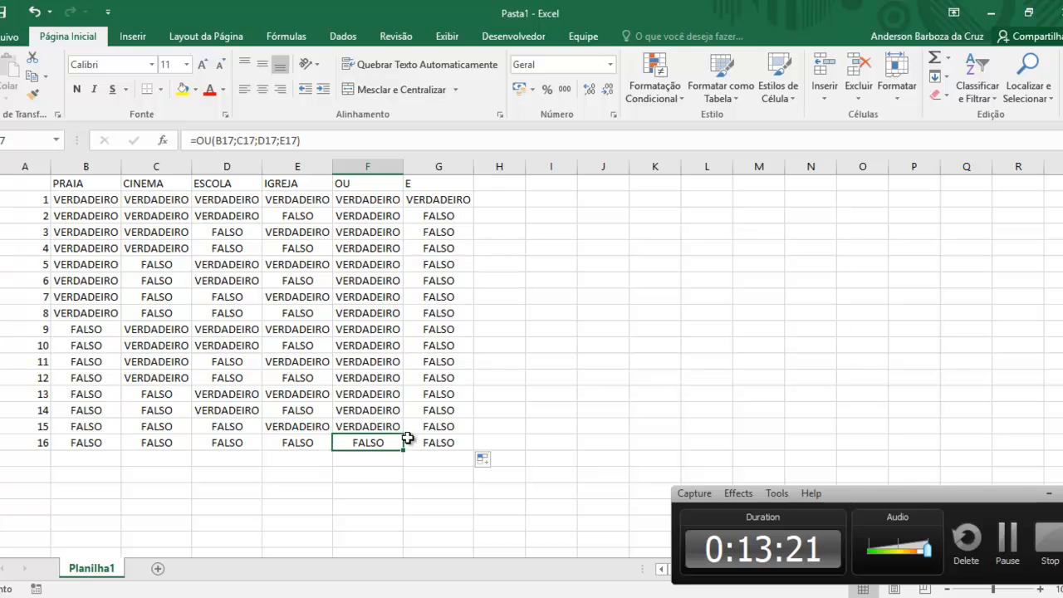
left_click(451, 202)
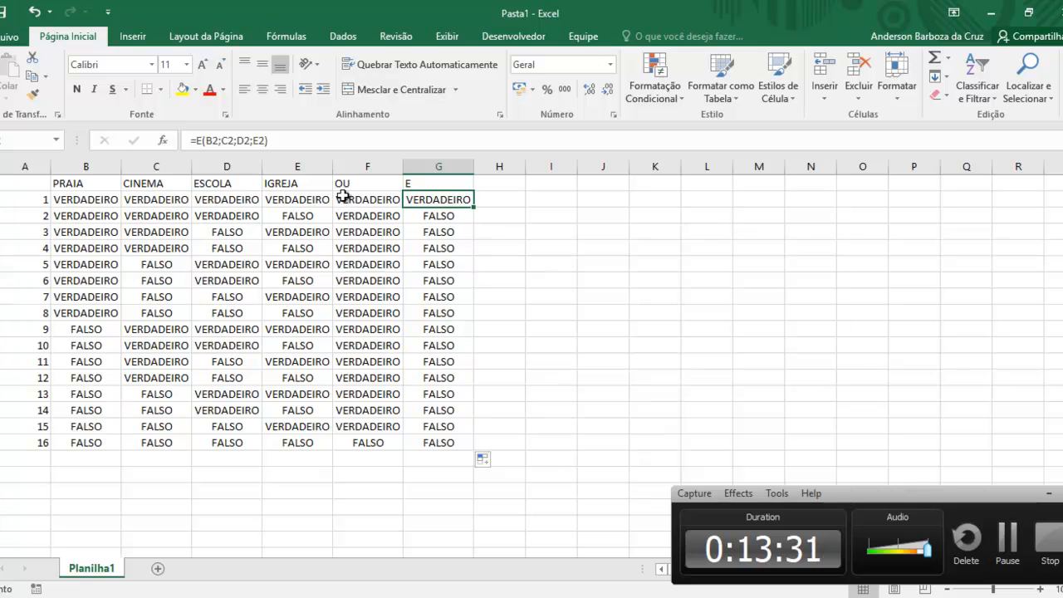
left_click_drag(521, 228, 526, 223)
left_click(504, 203)
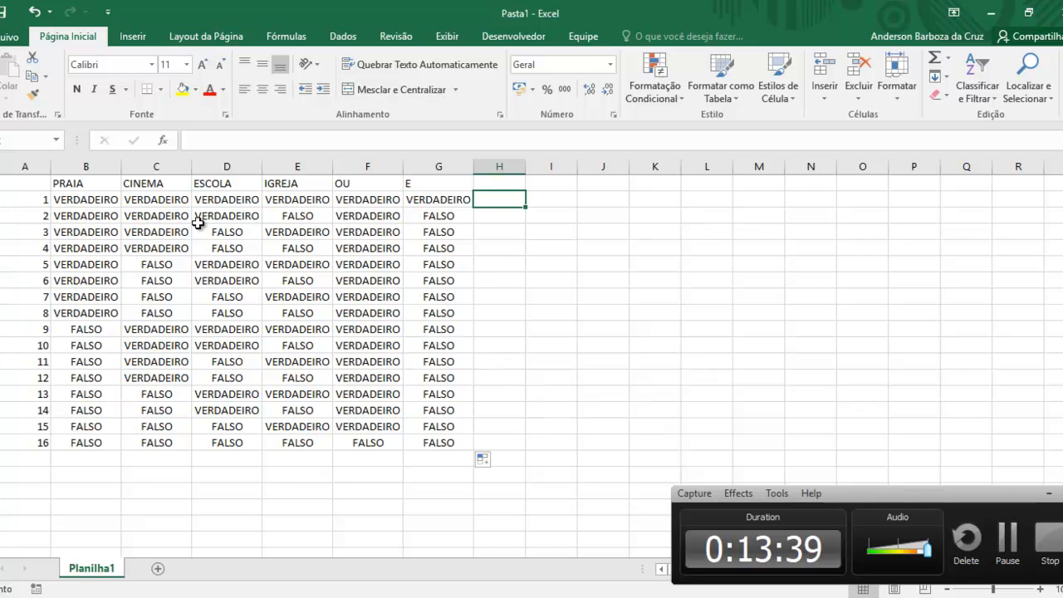
left_click(506, 242)
left_click(503, 203)
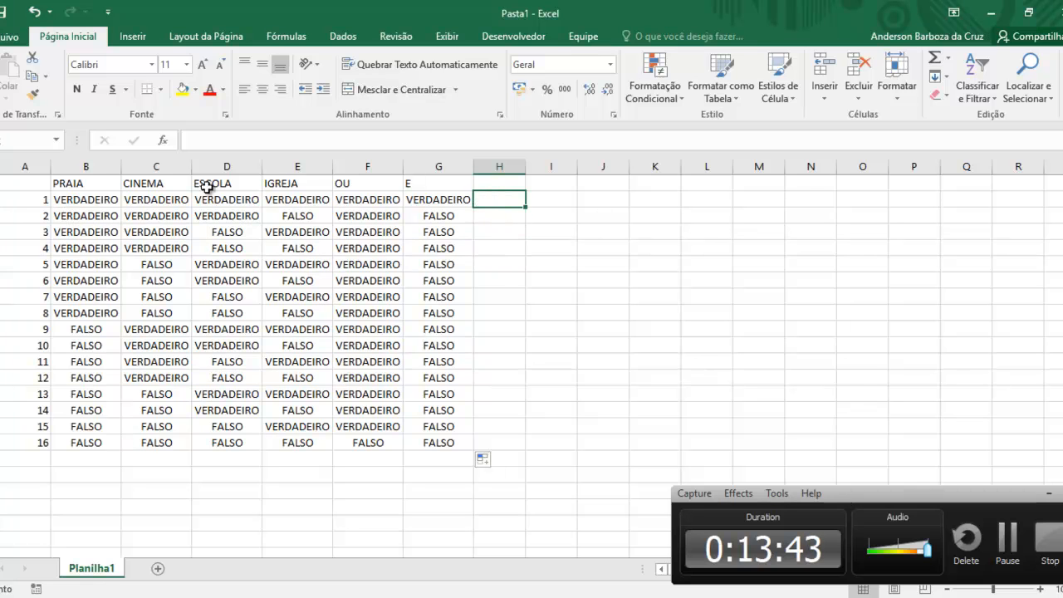
left_click_drag(55, 200, 438, 445)
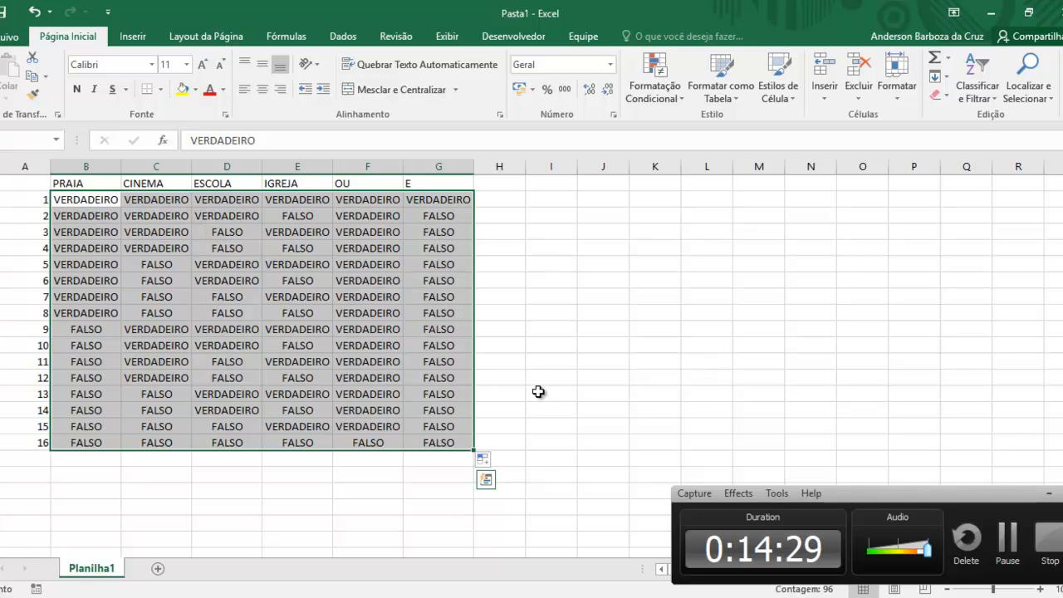
left_click(1056, 496)
left_click(1048, 494)
left_click(817, 345)
left_click(605, 280)
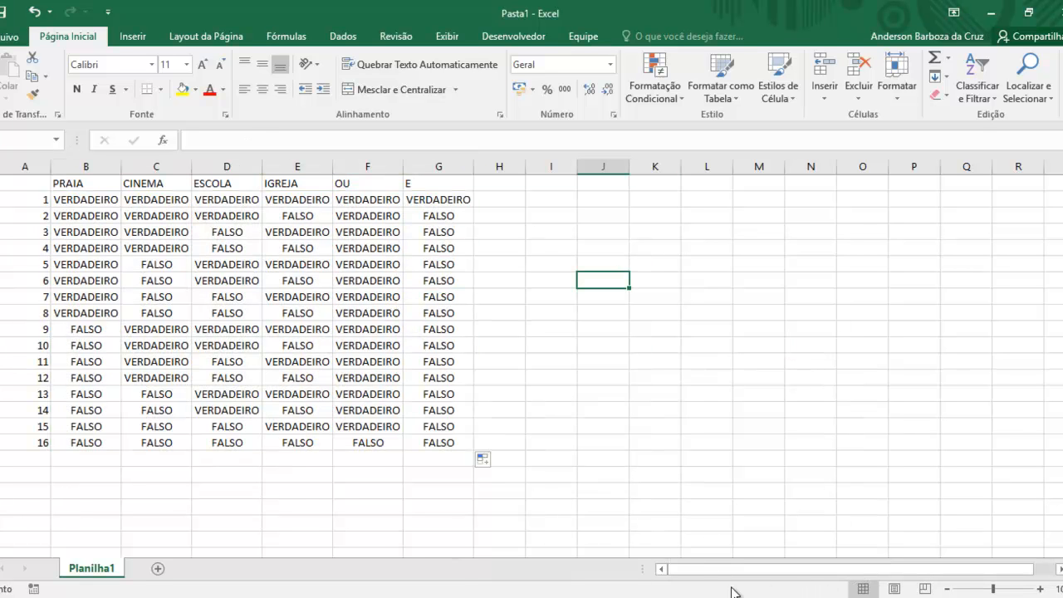
Select the empty header cell A1 above the row numbers of the truth table.
key("Up")
key("Left")
key("Left")
key("Left")
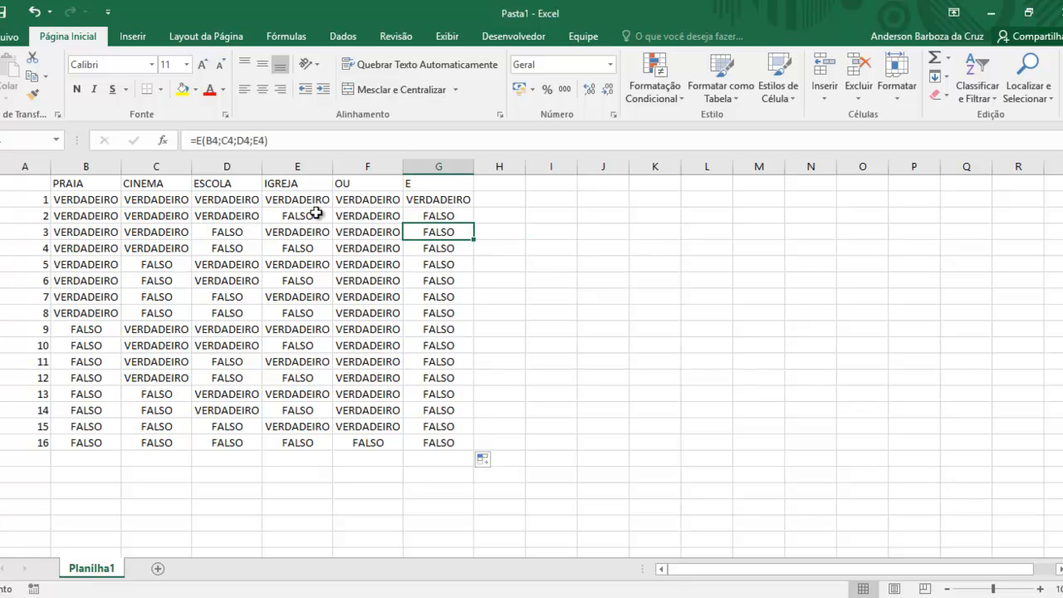
left_click(31, 182)
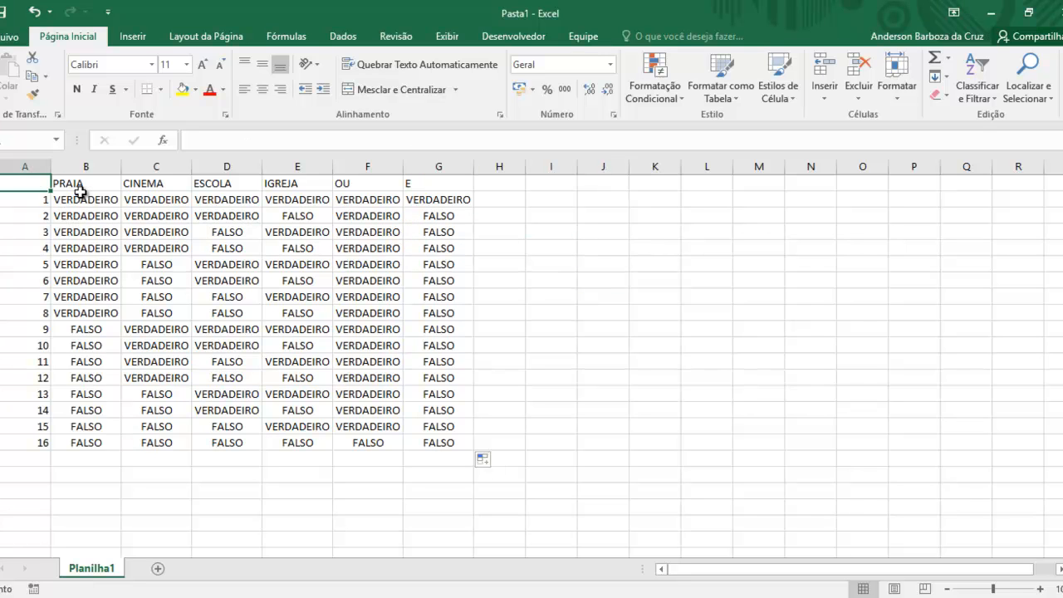